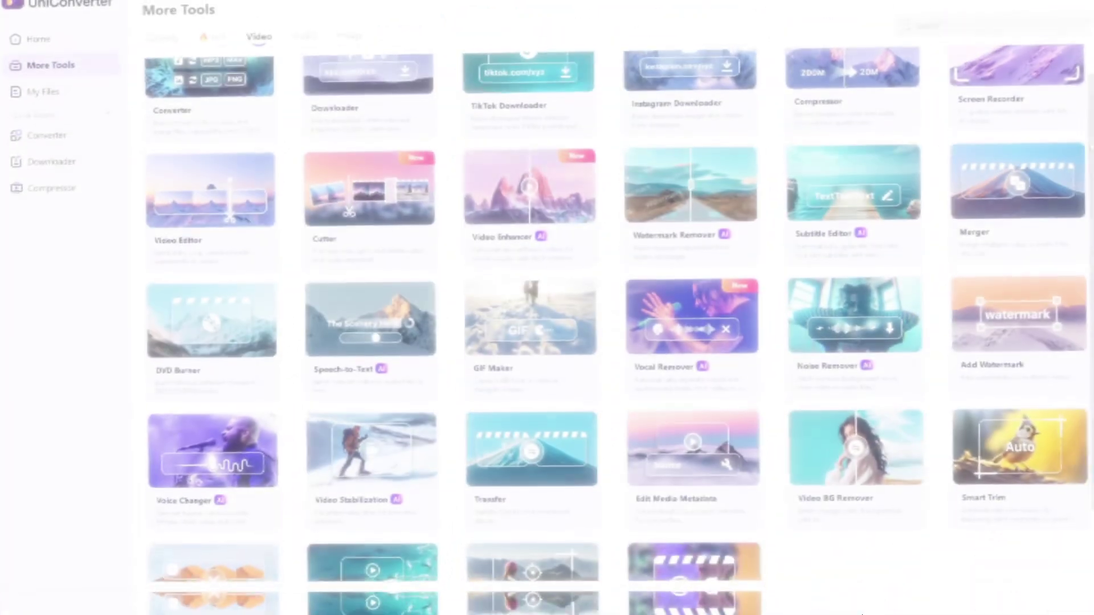
Step: Scroll down through the video tool cards on the More Tools page
scroll(1077, 207, "down", 2)
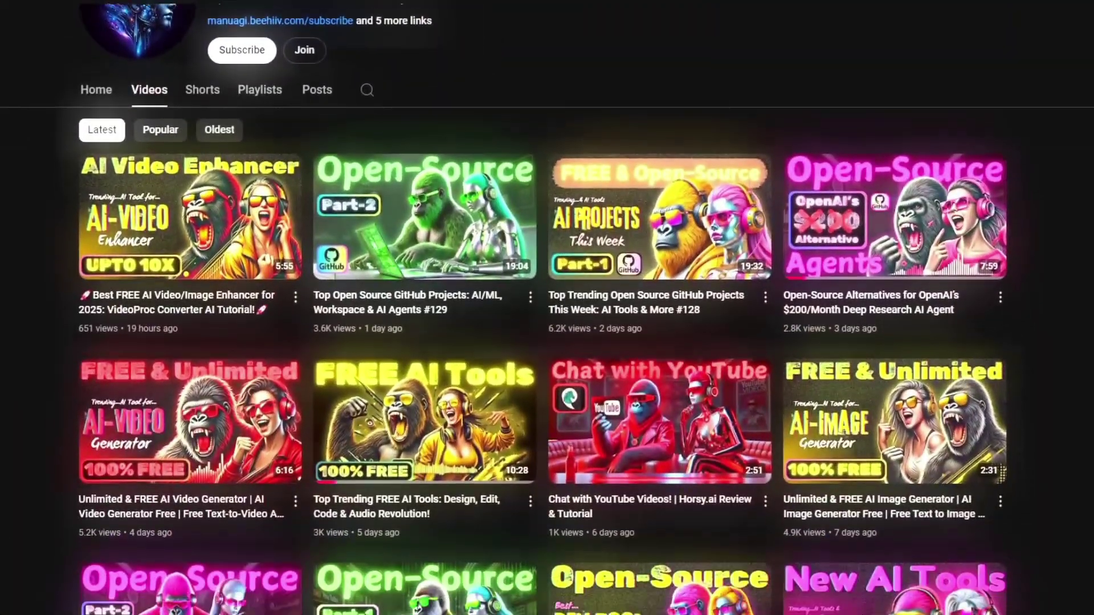
scroll(547, 308, "down", 5)
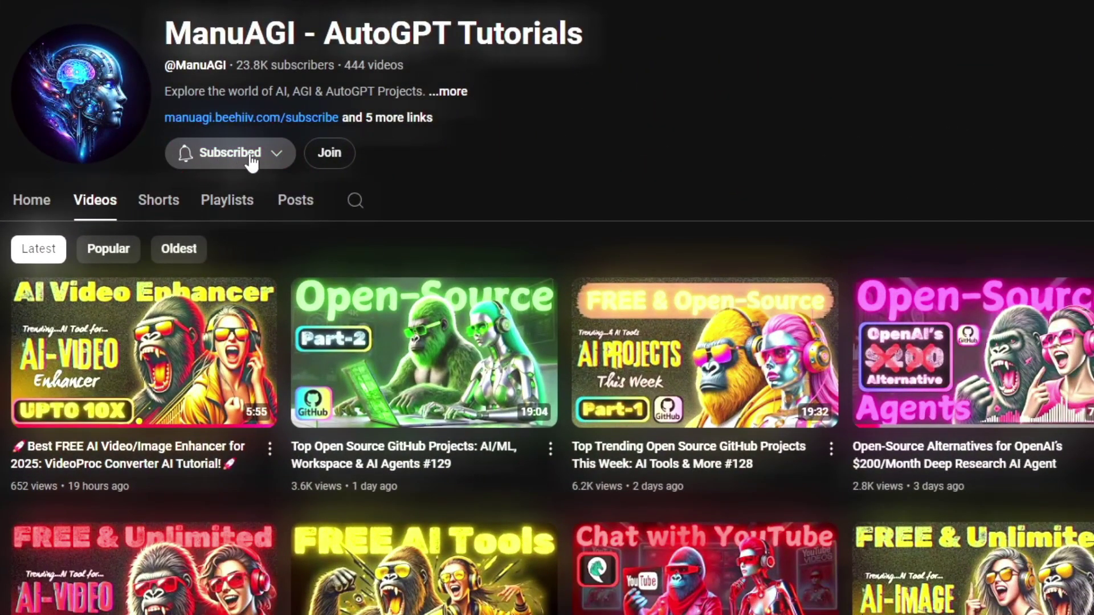
Step: Set the AI tutorials channel's Subscribed bell notifications to All
left_click(276, 155)
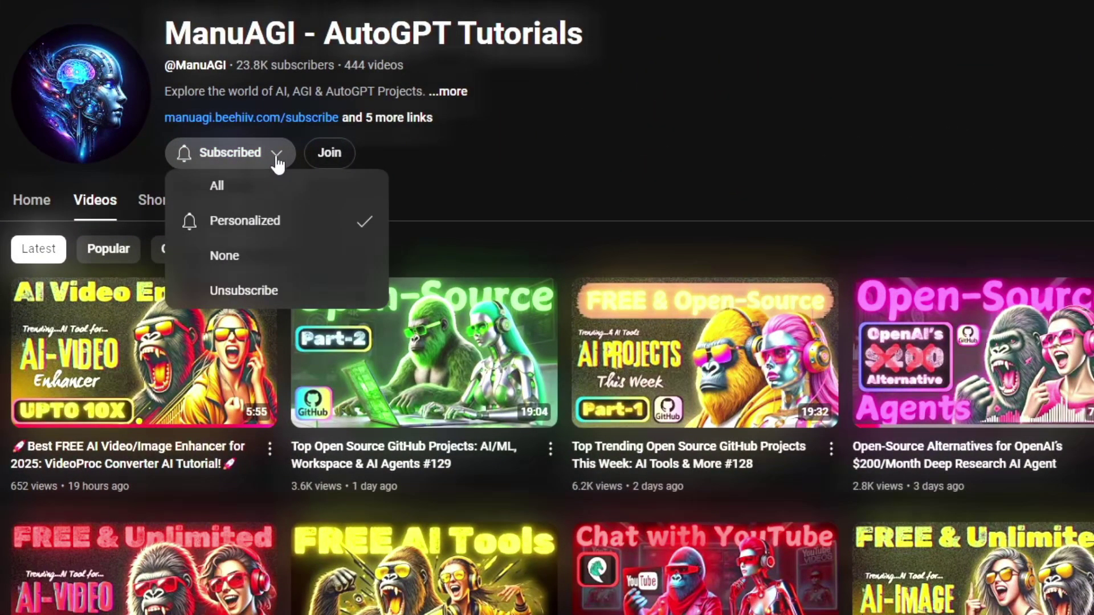
left_click(244, 188)
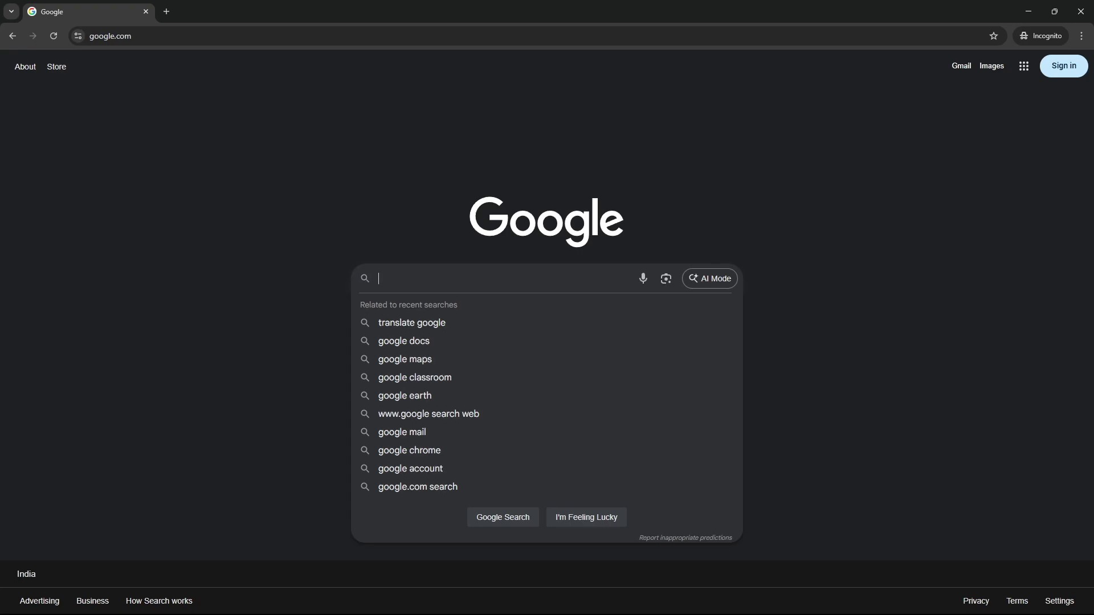
Step: Search Google for 'uniconverter' from 'uni con' and switch to the UniConverter result in a new tab
type("uni con")
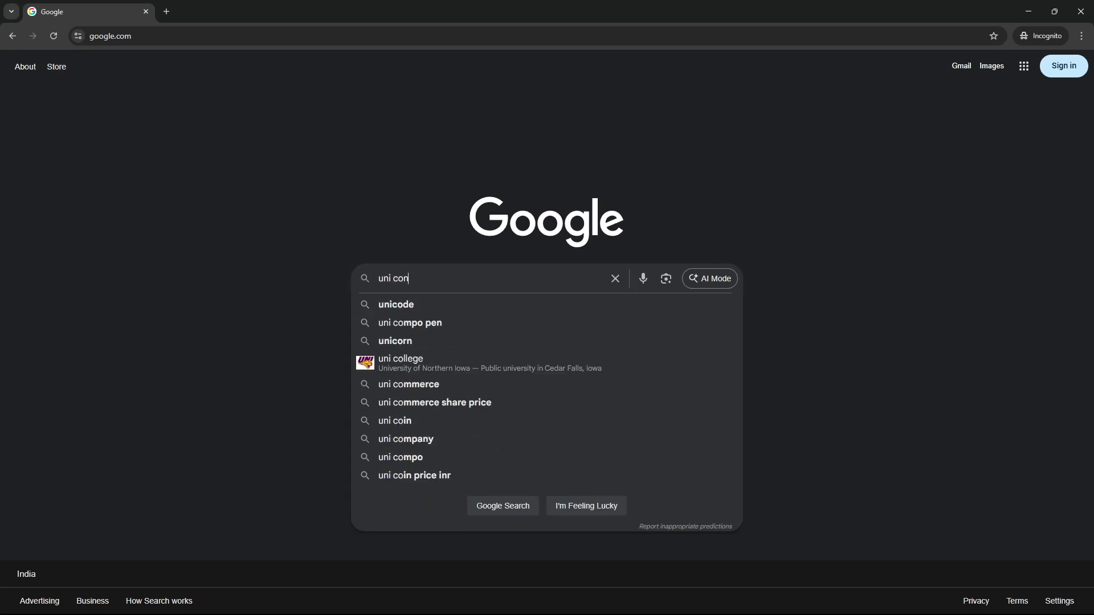
left_click(411, 311)
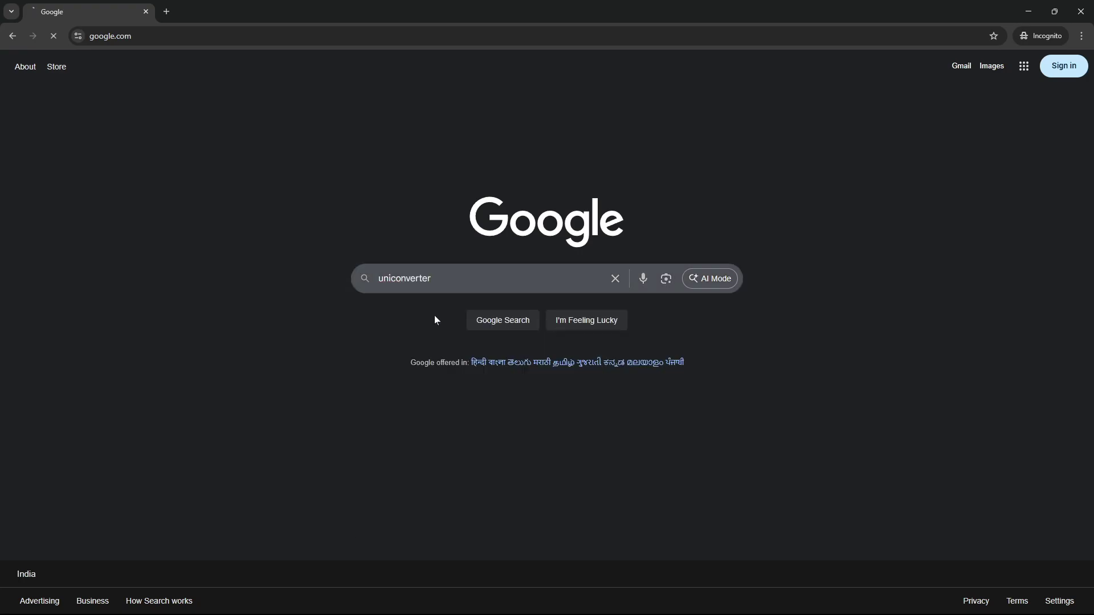
left_click(251, 170)
left_click(231, 14)
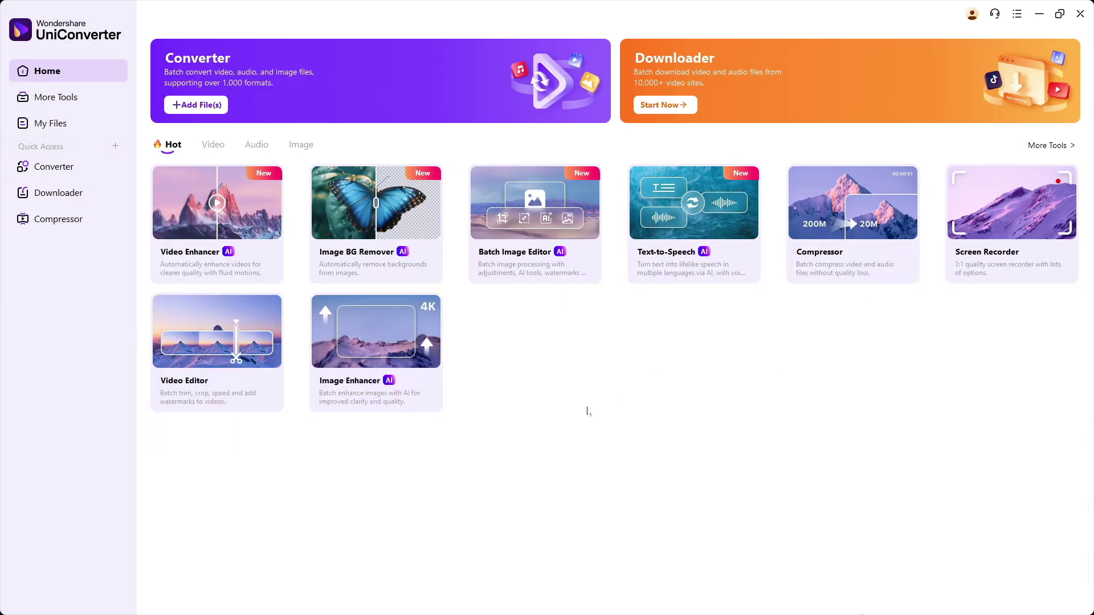
Step: Add Test -1 to the AI Video Enhancer, preview it, and export it with Quality Restoration
left_click(220, 205)
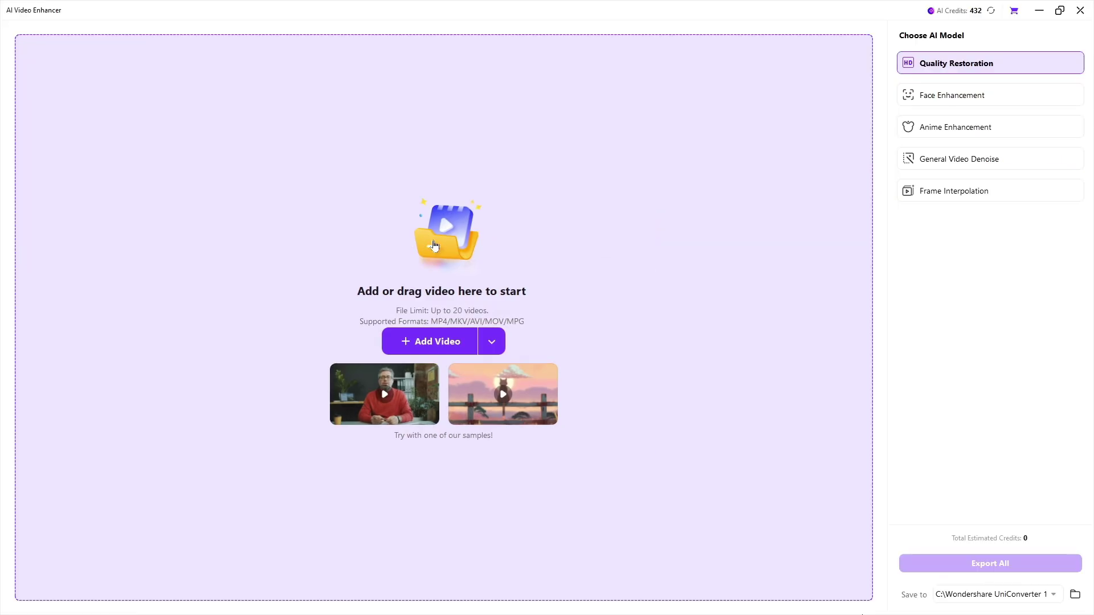
left_click(434, 246)
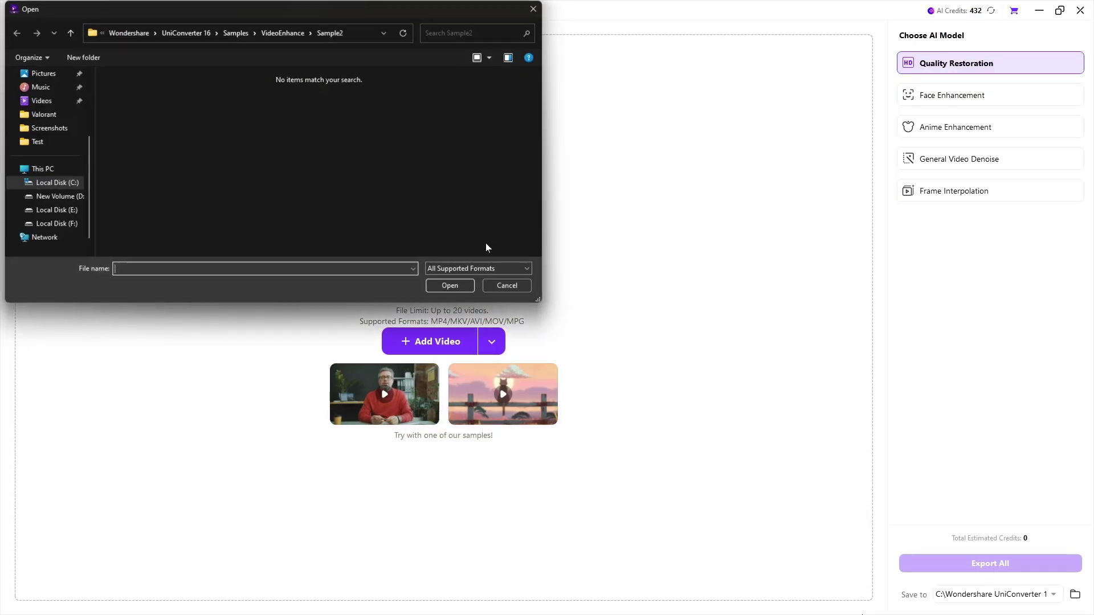
left_click(447, 287)
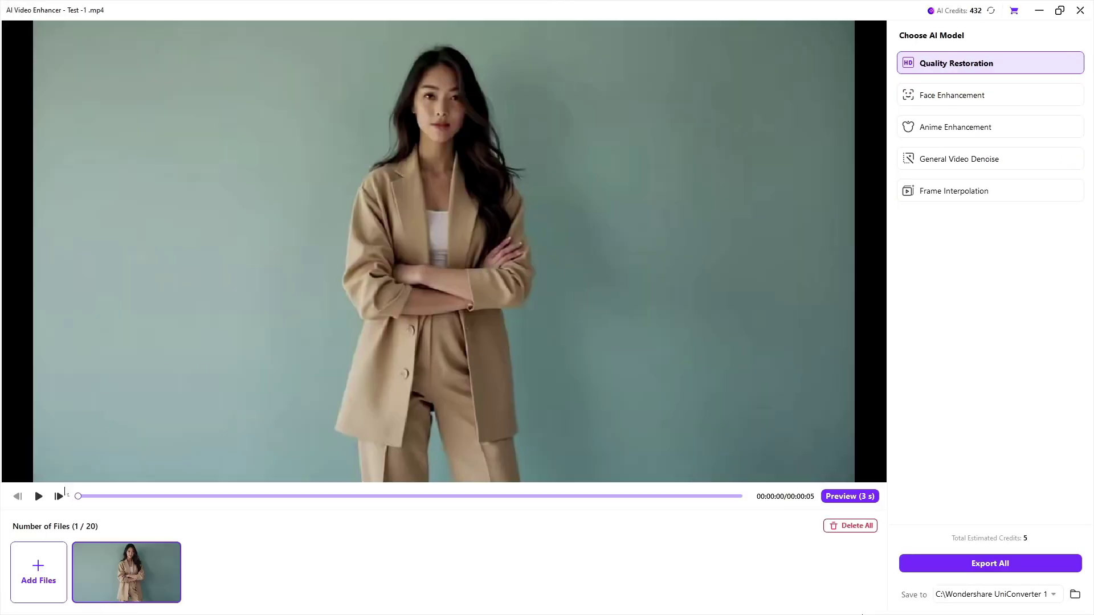
left_click(39, 497)
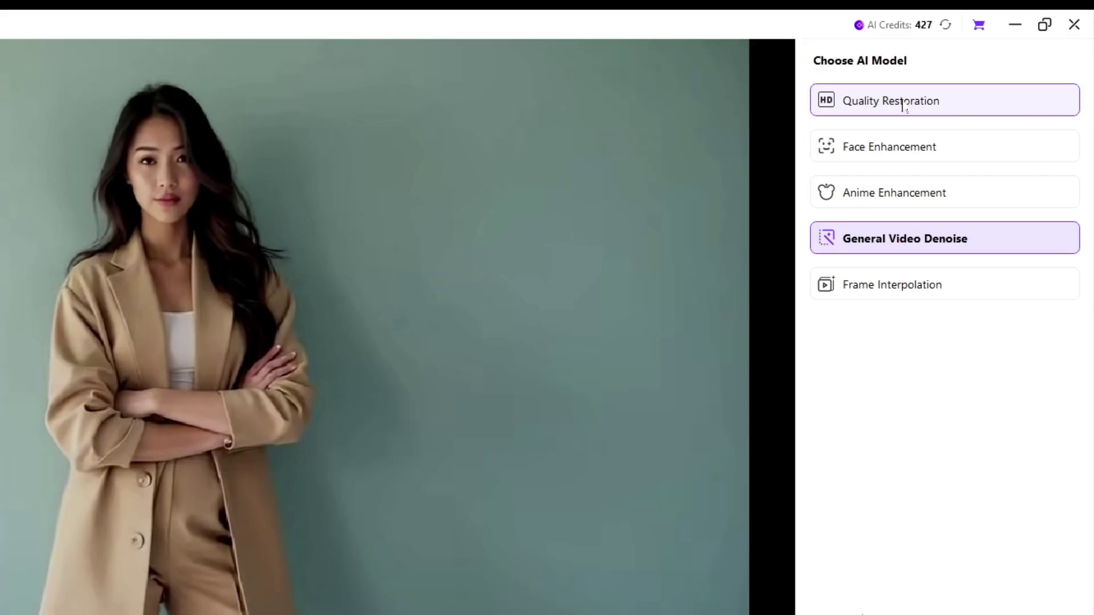
left_click(969, 70)
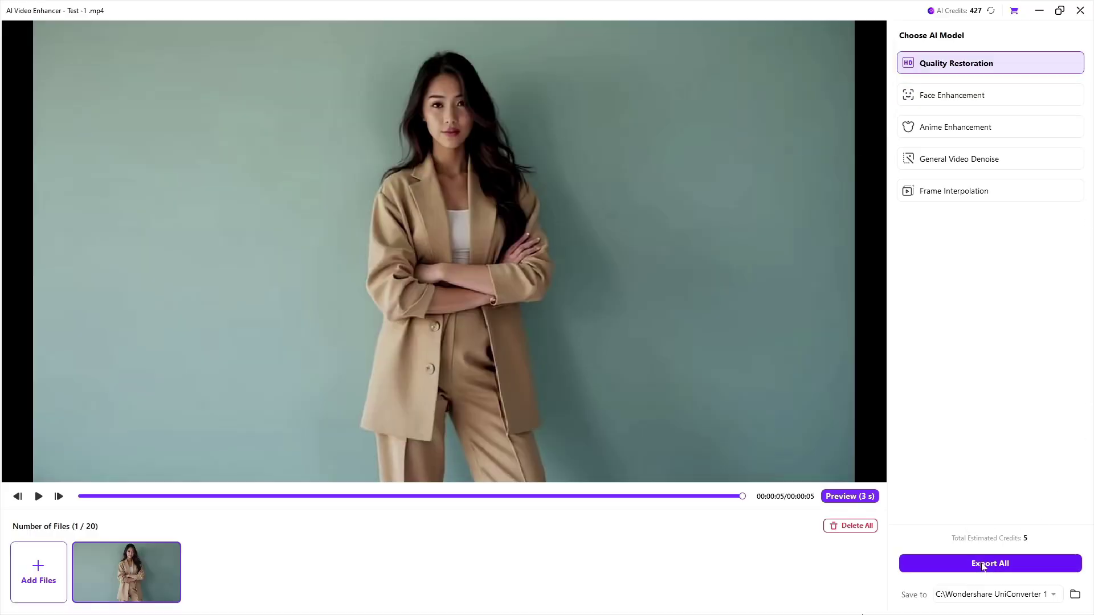
left_click(982, 565)
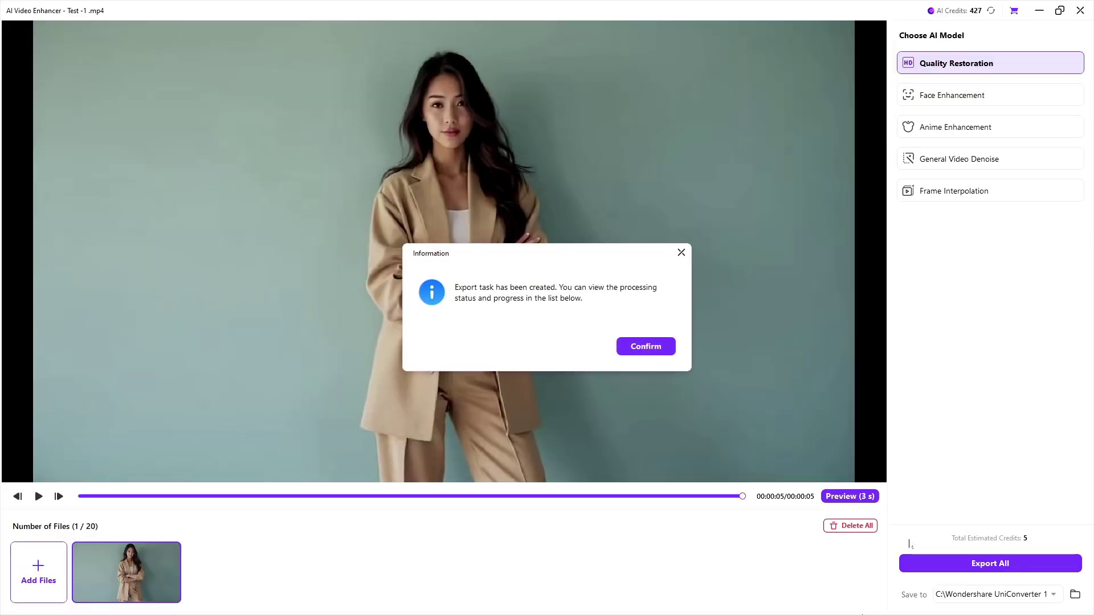
Step: Confirm the Test -1 export task and open the folder holding the exported videos
left_click(636, 348)
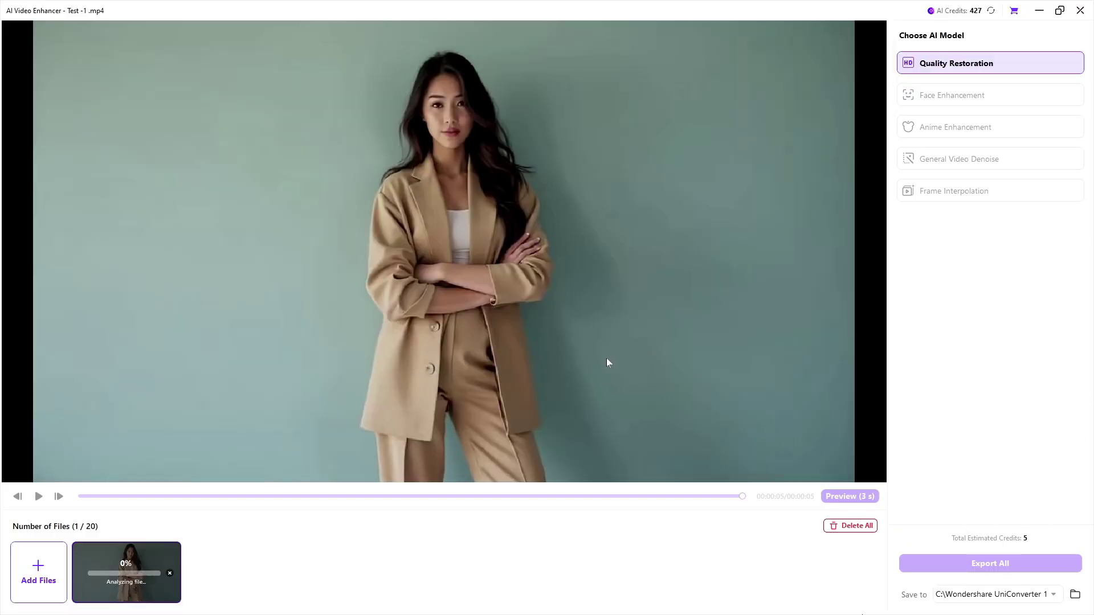
mouse_move(158, 569)
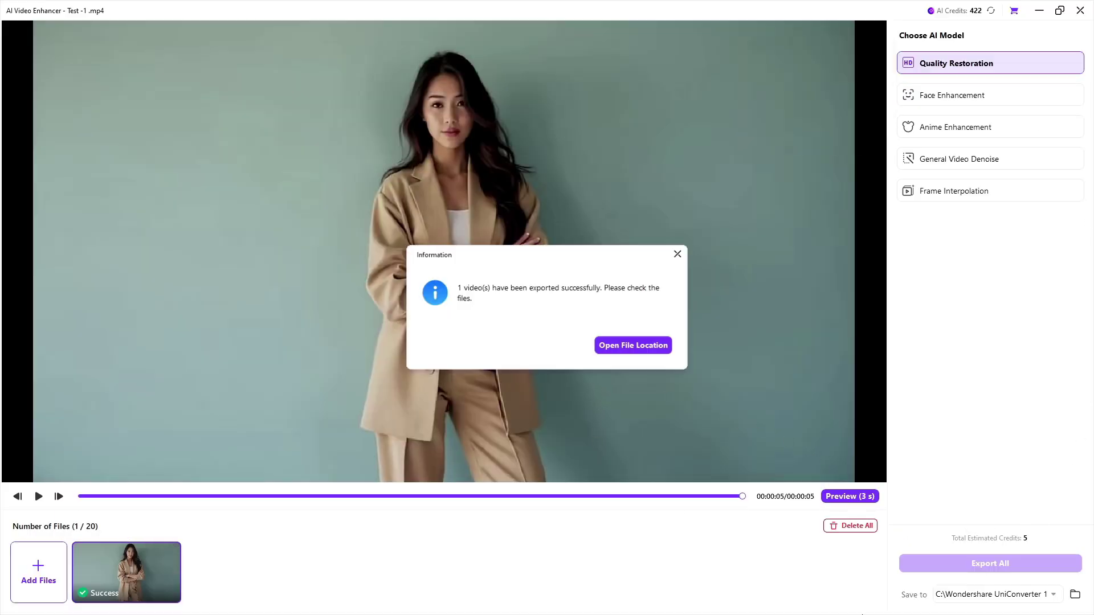
left_click(634, 345)
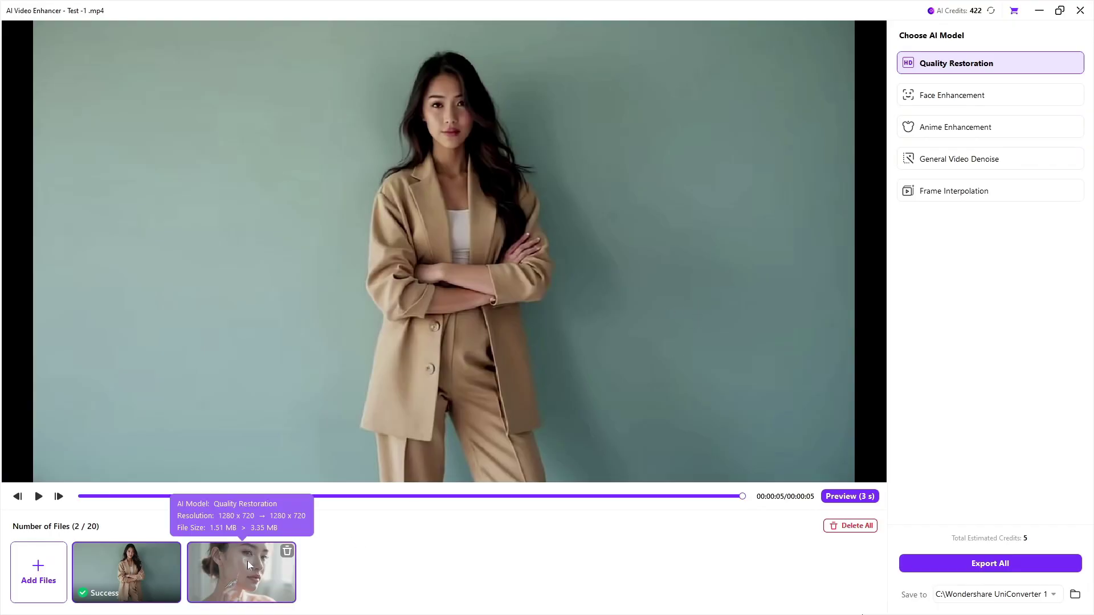
Step: Preview Test -3 and export it with Face Enhancement at 4X (5120 x 2880)
left_click(250, 560)
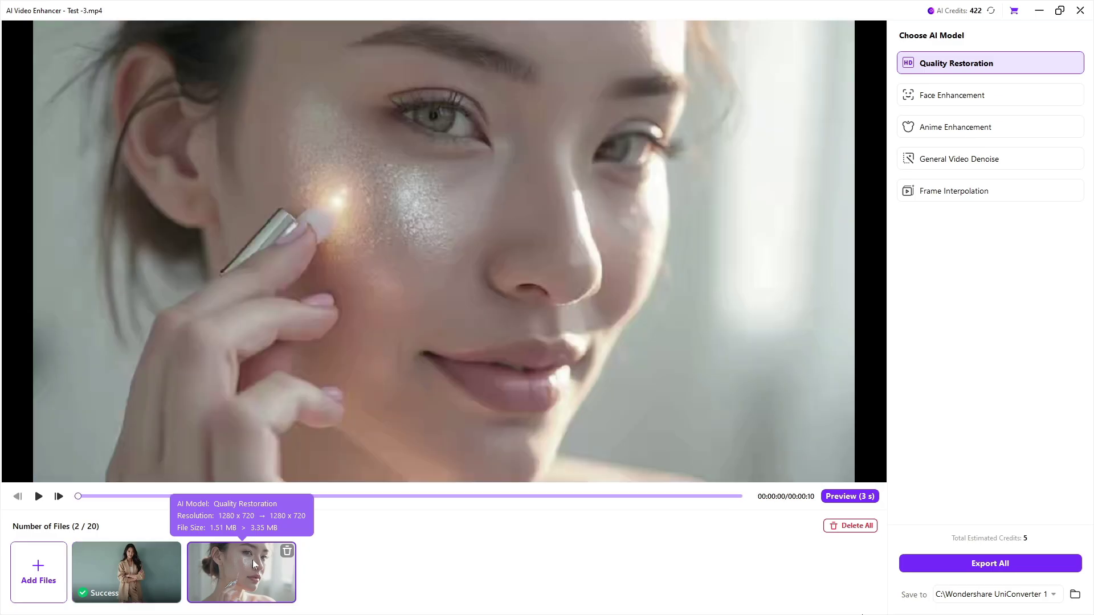
left_click(38, 497)
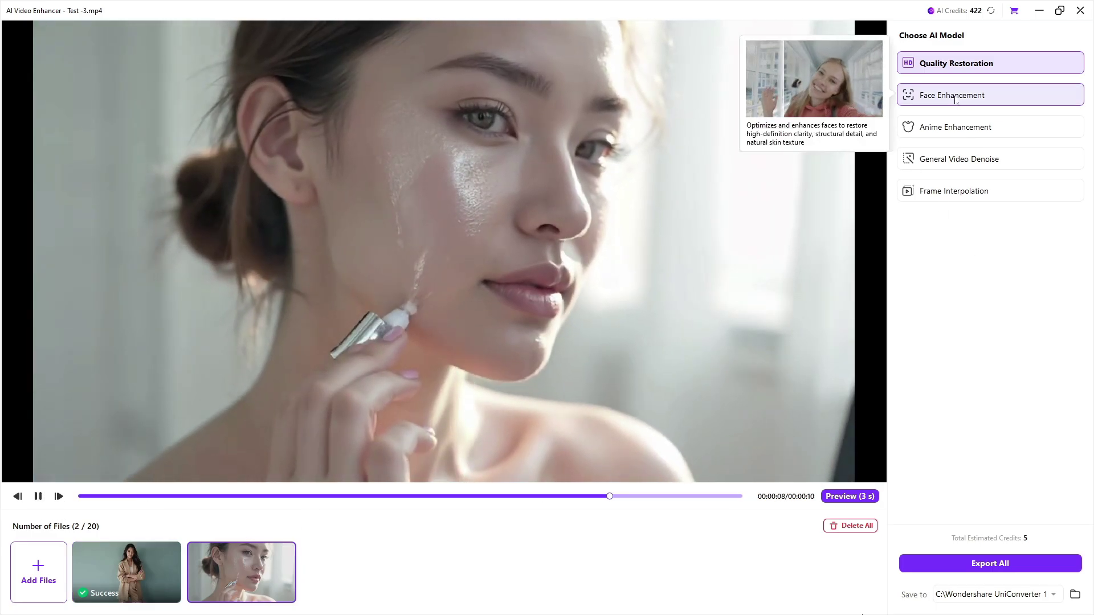
left_click(948, 97)
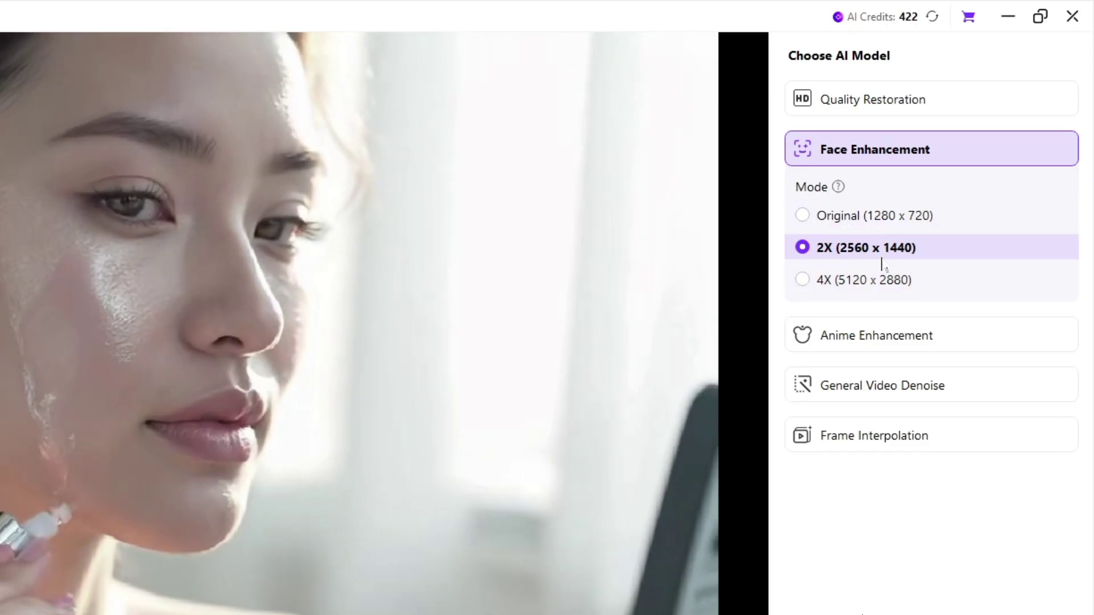
left_click(864, 279)
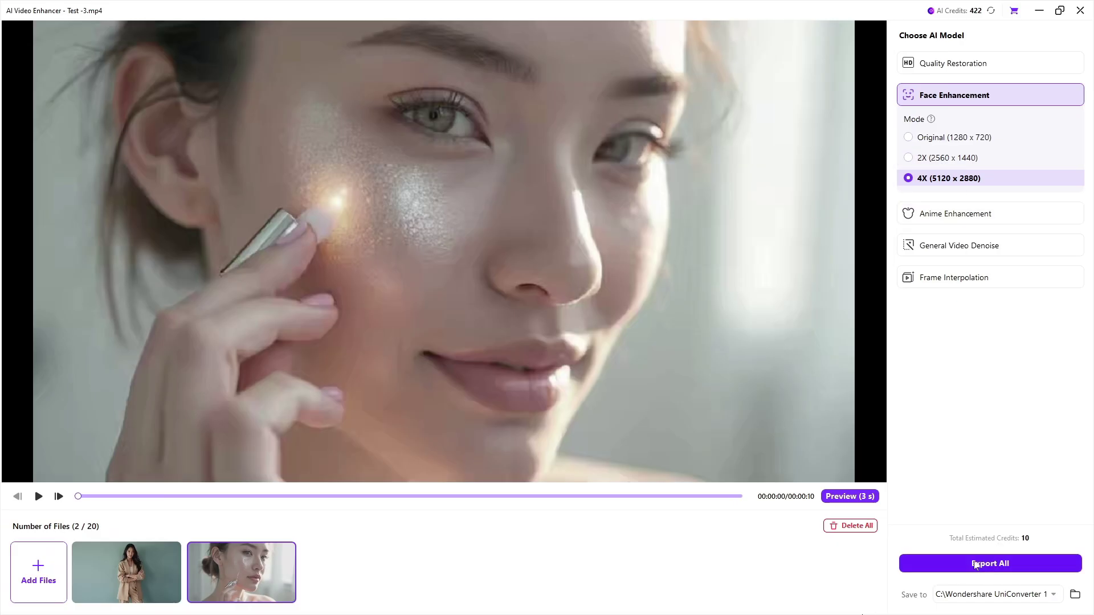
left_click(977, 564)
left_click(646, 347)
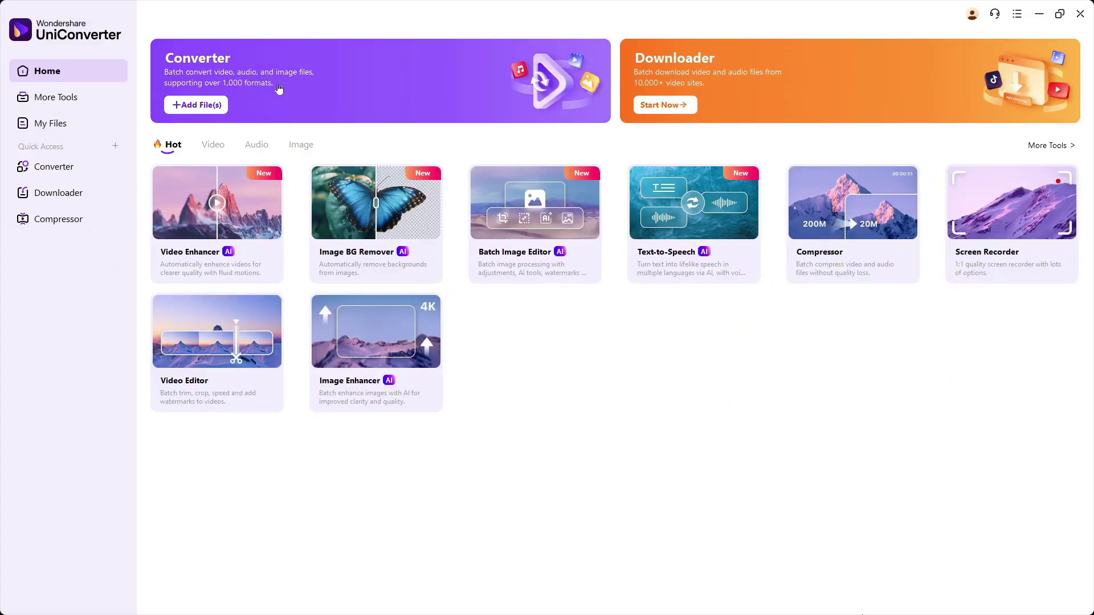
Step: Open the Converter and add the Test -1 clip
left_click(300, 80)
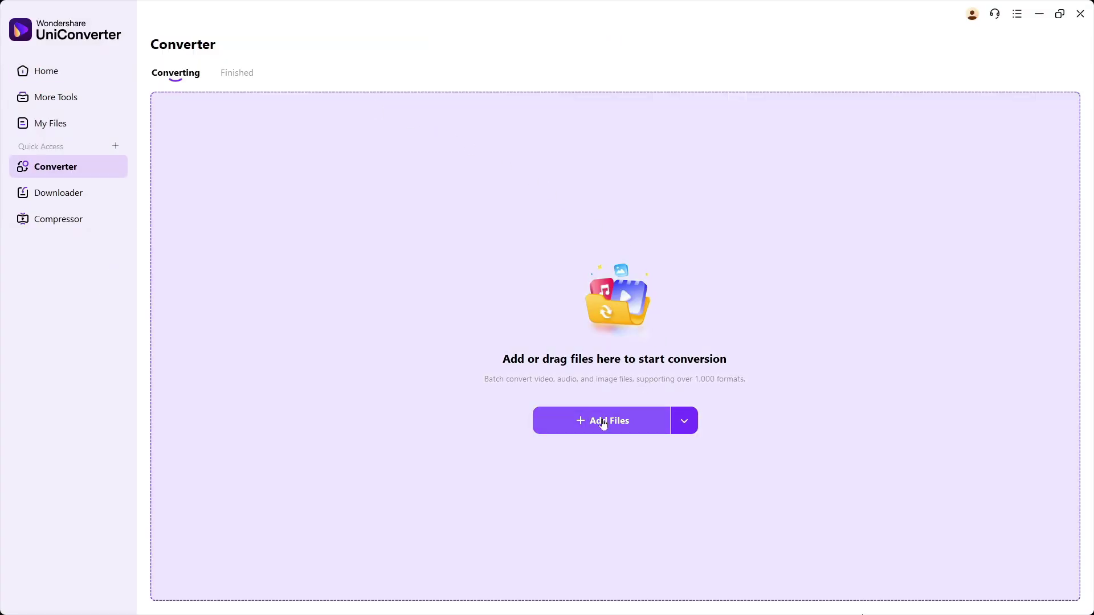
left_click(583, 423)
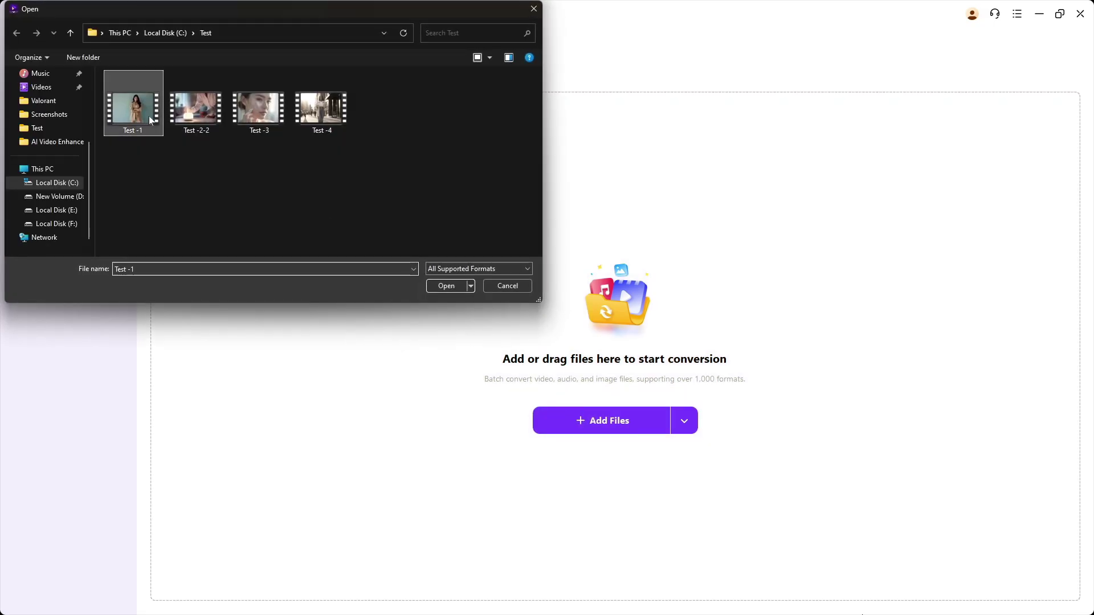
left_click(446, 286)
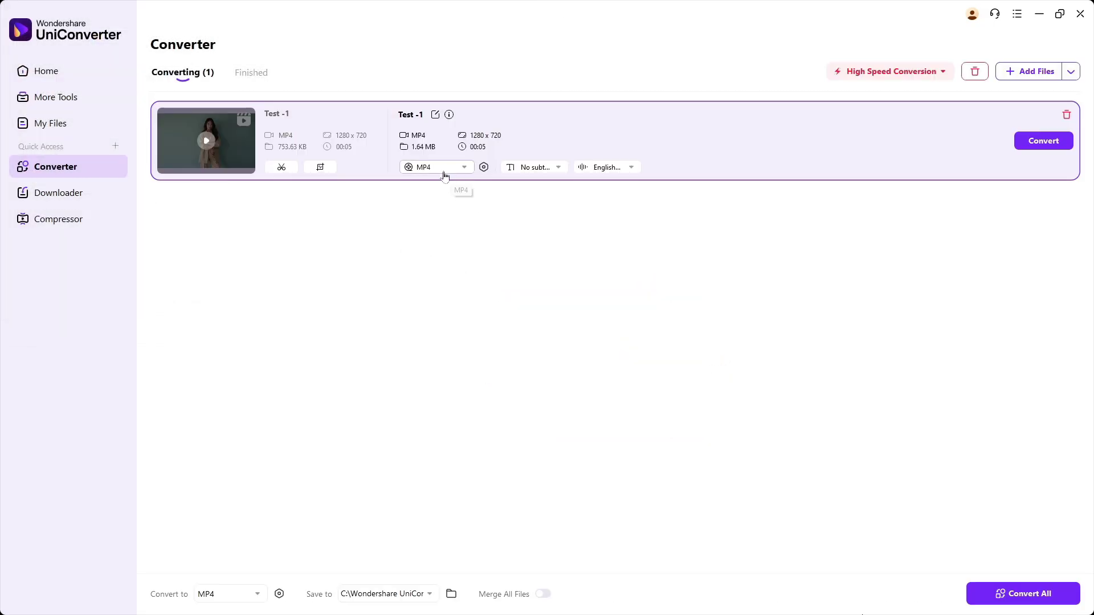
Step: Browse Test -1's output format lists, including audio and device presets
left_click(446, 172)
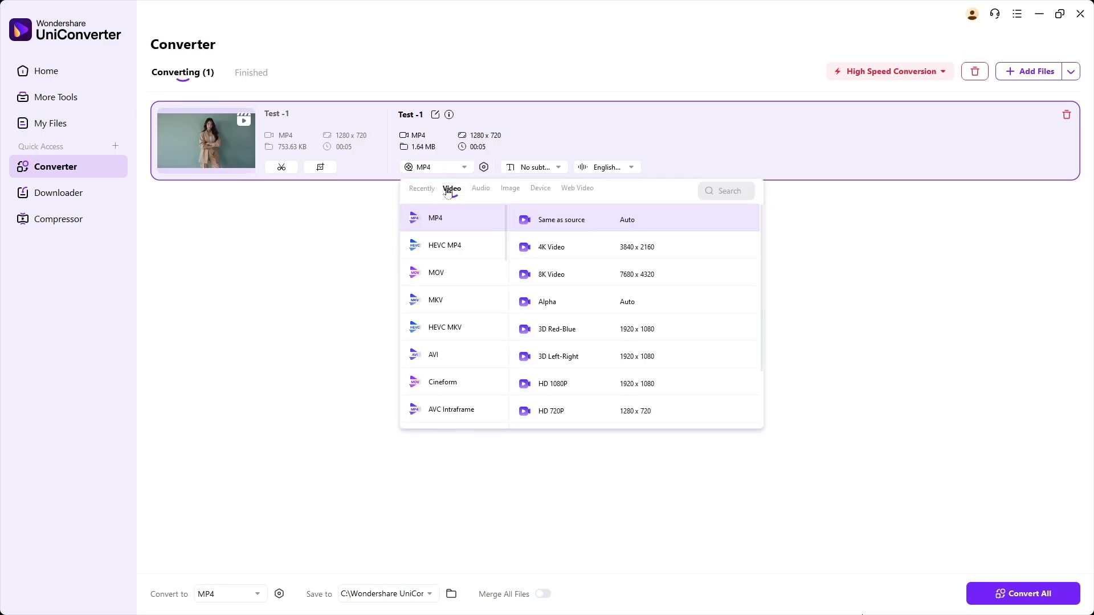
scroll(485, 319, "down", 5)
left_click_drag(513, 294, 504, 211)
left_click(484, 191)
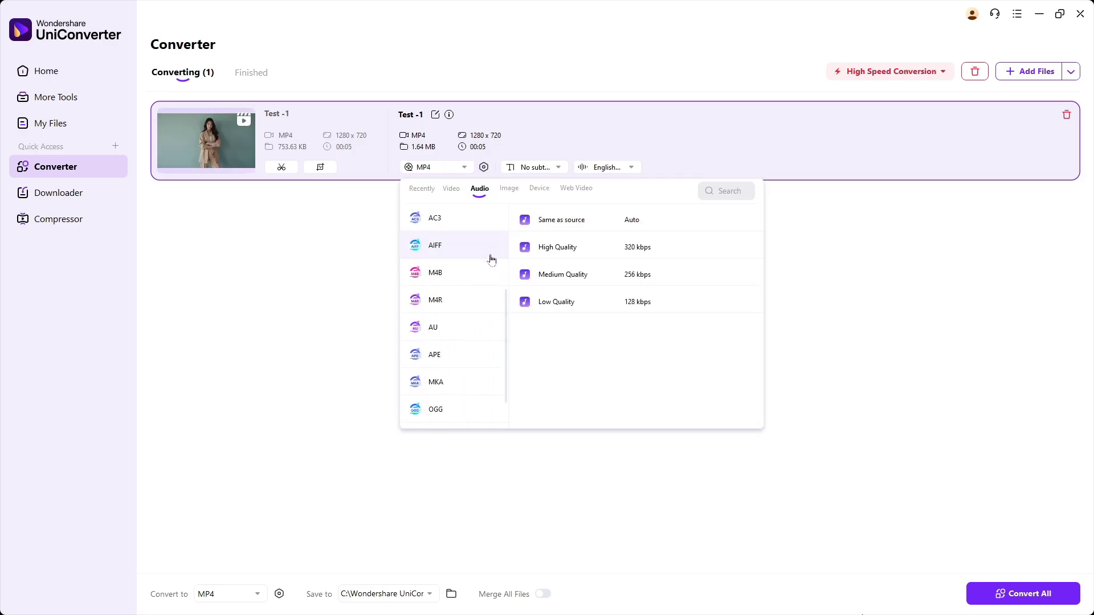
scroll(492, 260, "up", 3)
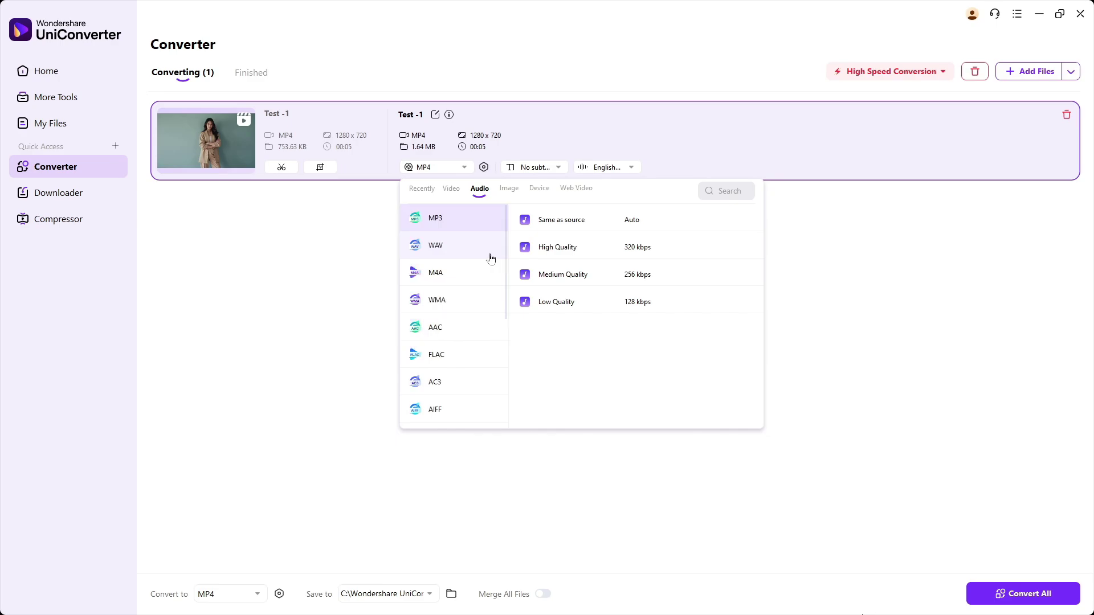
left_click(536, 190)
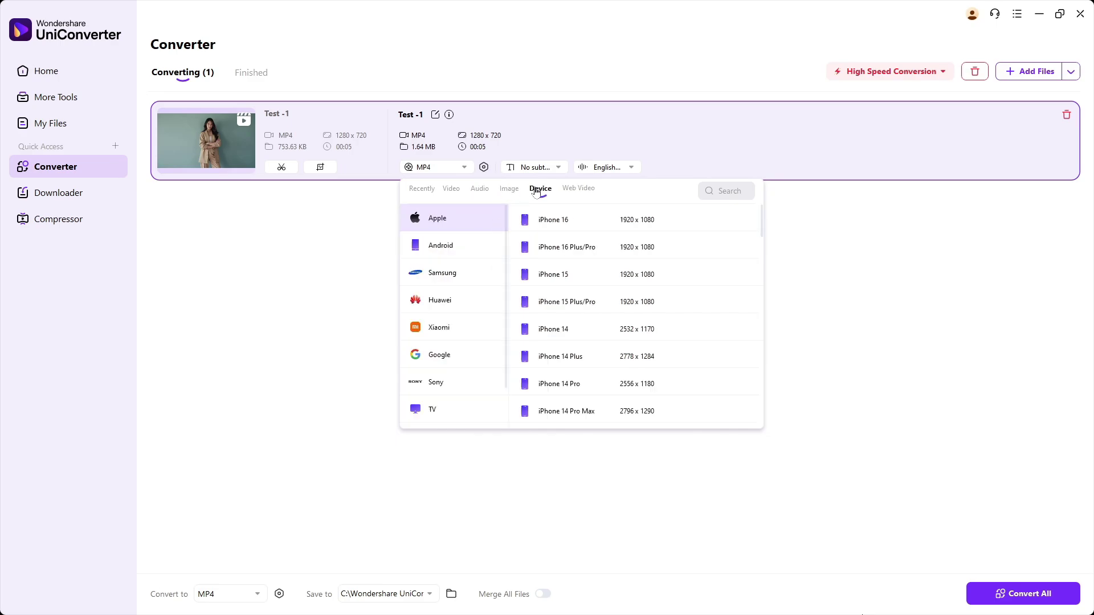
Step: Set Test -1's output to Video > MKV > HD 720P and convert it
left_click(570, 189)
left_click(451, 188)
left_click(439, 298)
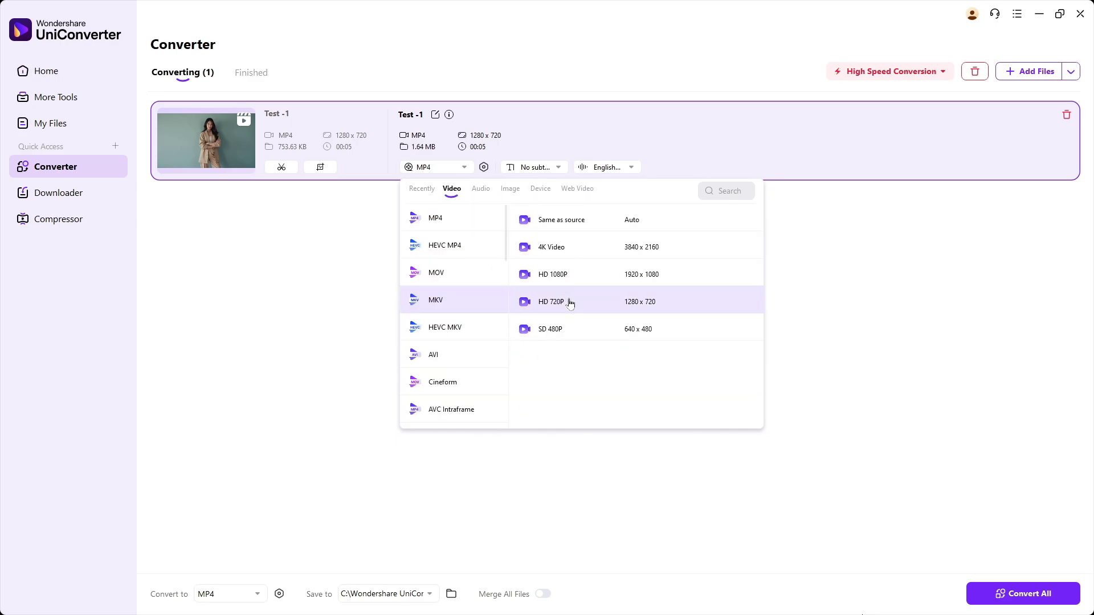
left_click(572, 300)
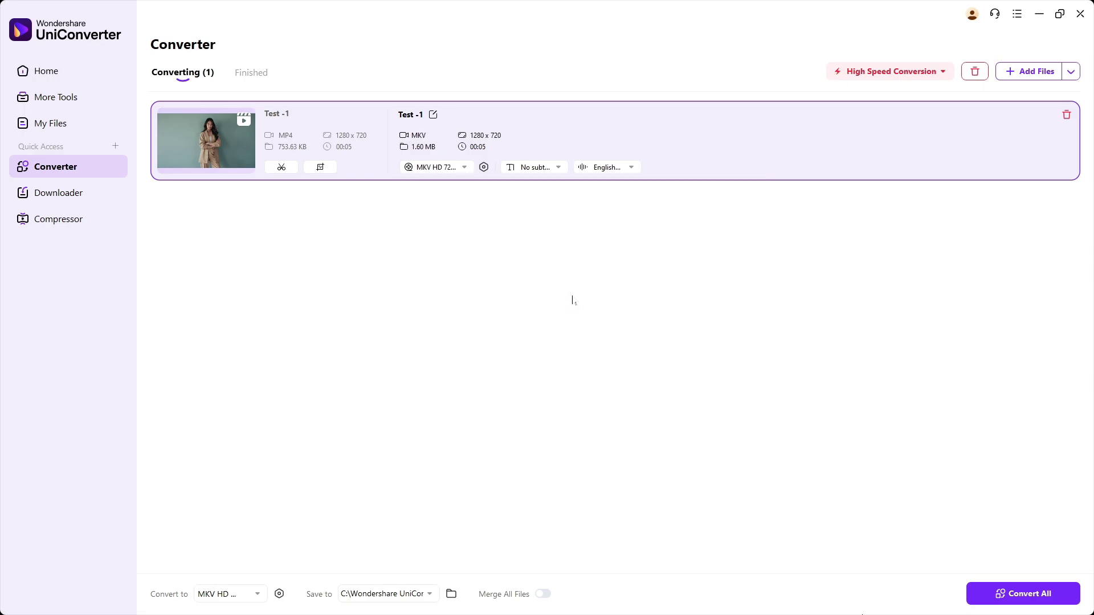
left_click(1008, 592)
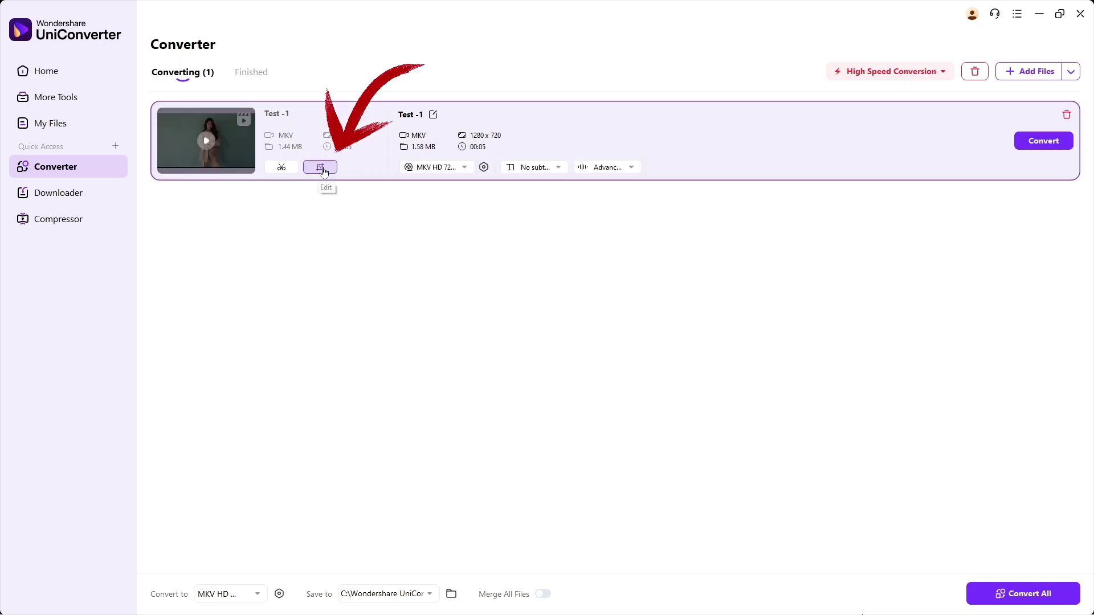
Step: Try the Holiday, September and Snow2 filters on Test -1, then remove the filter
left_click(321, 167)
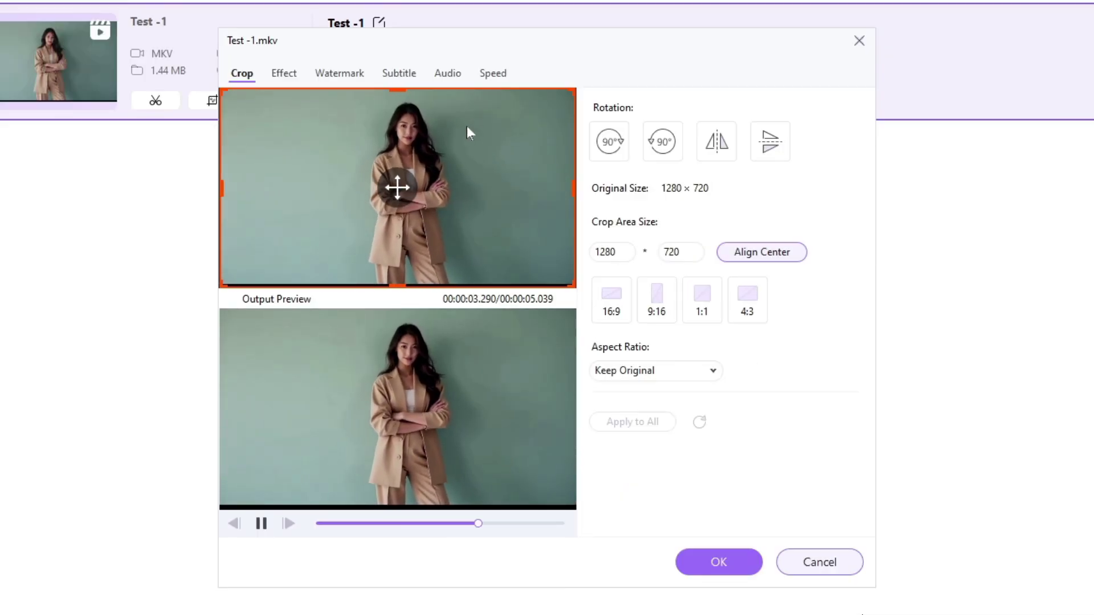
left_click(284, 74)
left_click(684, 391)
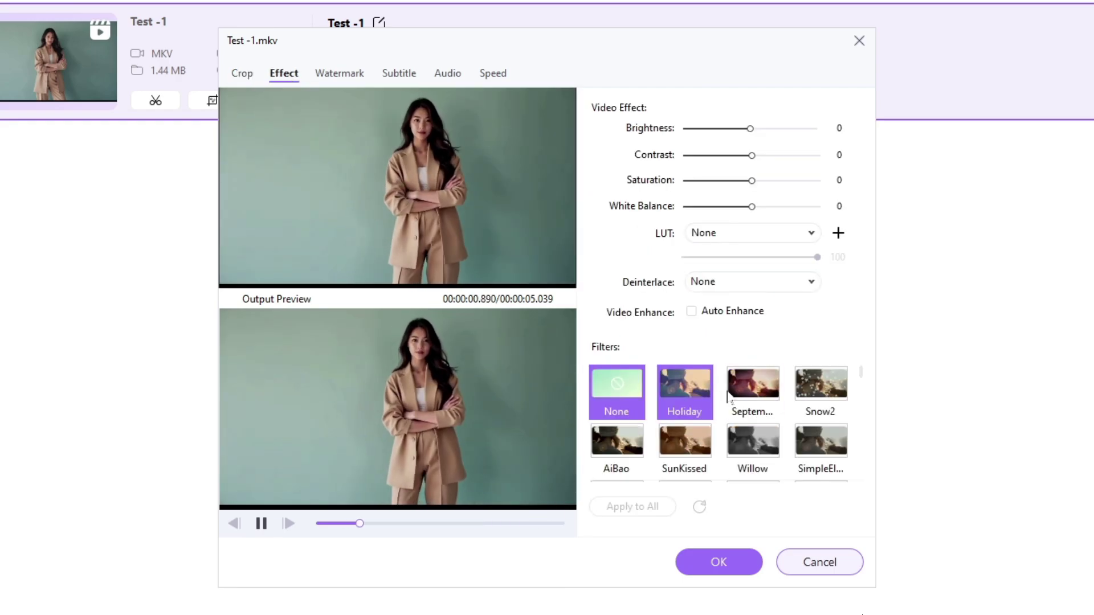
left_click(744, 402)
left_click(821, 388)
left_click(617, 388)
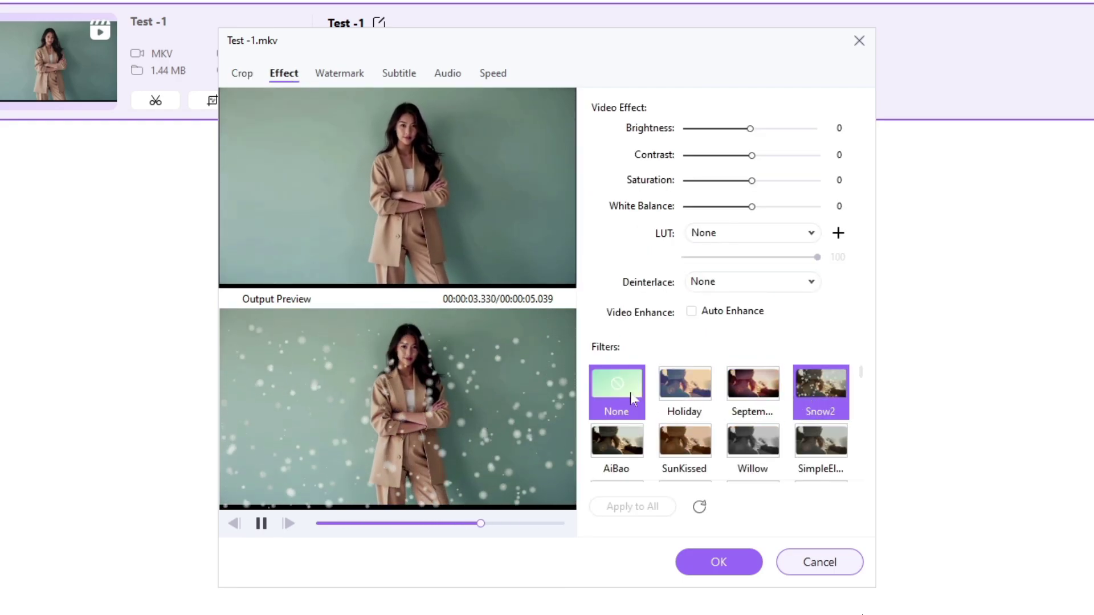
Step: Try the V-Log to REC.709 LUT at minimal strength, then S-Log to REC.709 at about half
left_click(753, 235)
left_click(757, 286)
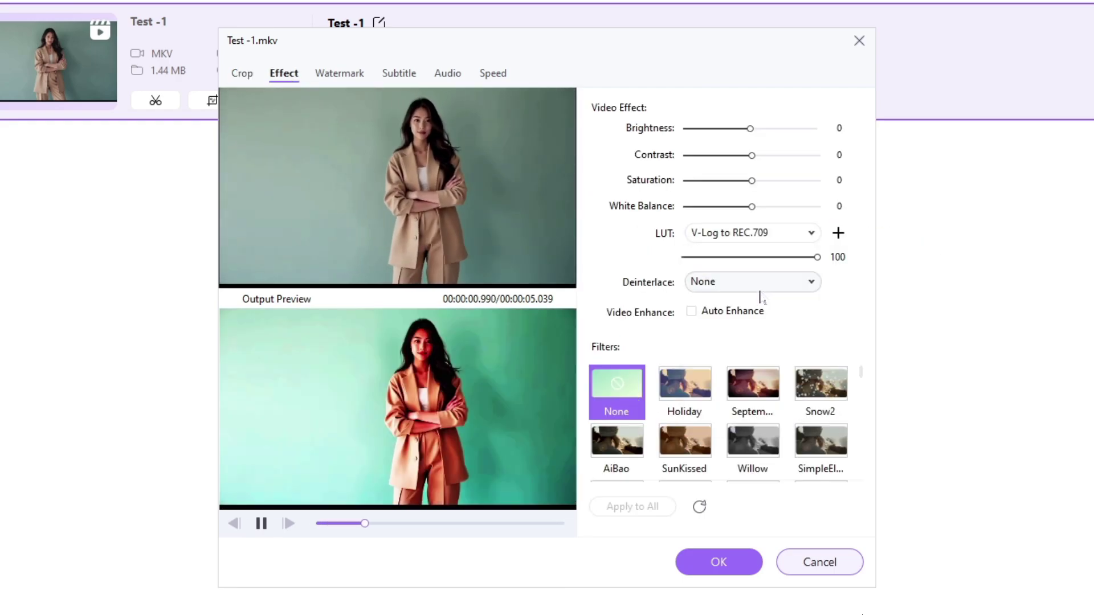
left_click_drag(817, 257, 750, 255)
left_click(750, 235)
left_click(749, 311)
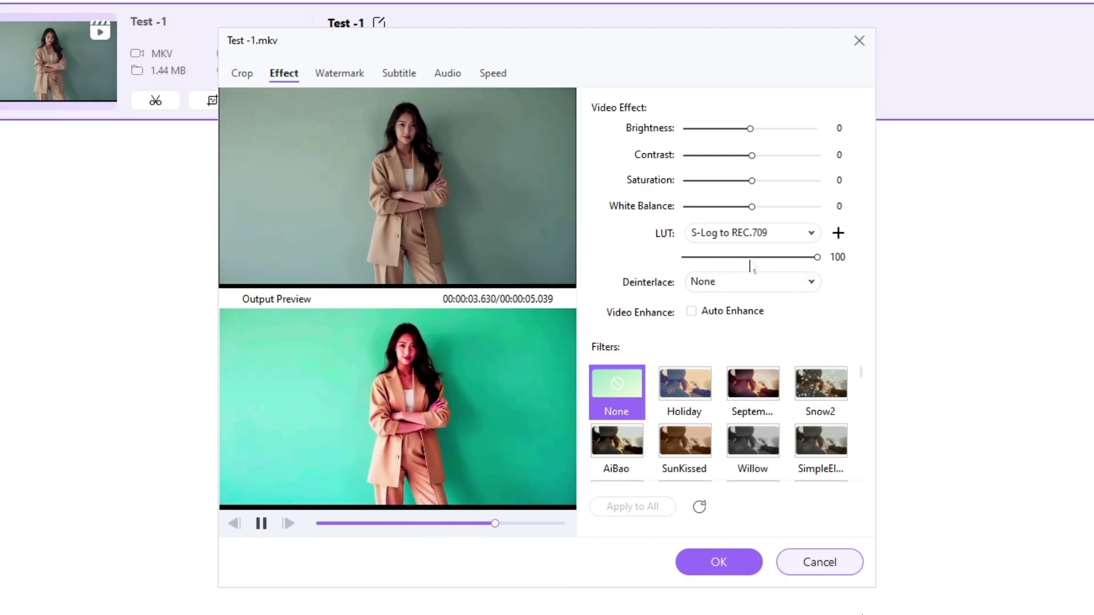
left_click_drag(789, 268, 743, 270)
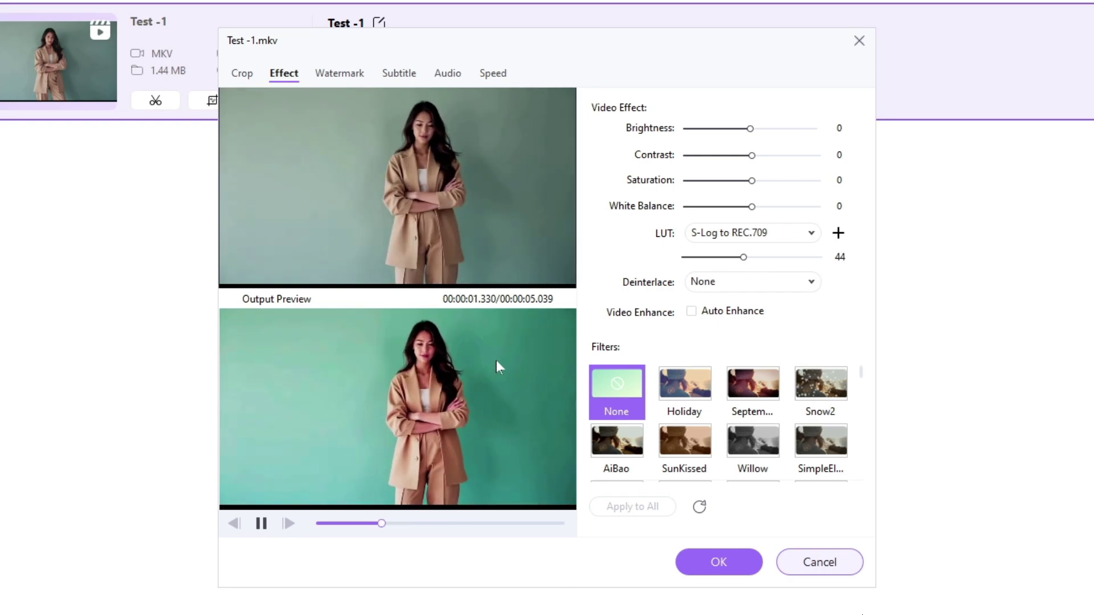
Step: Look over the Watermark, Subtitle and Audio tabs and set playback speed to about 9x
left_click(340, 75)
left_click(399, 74)
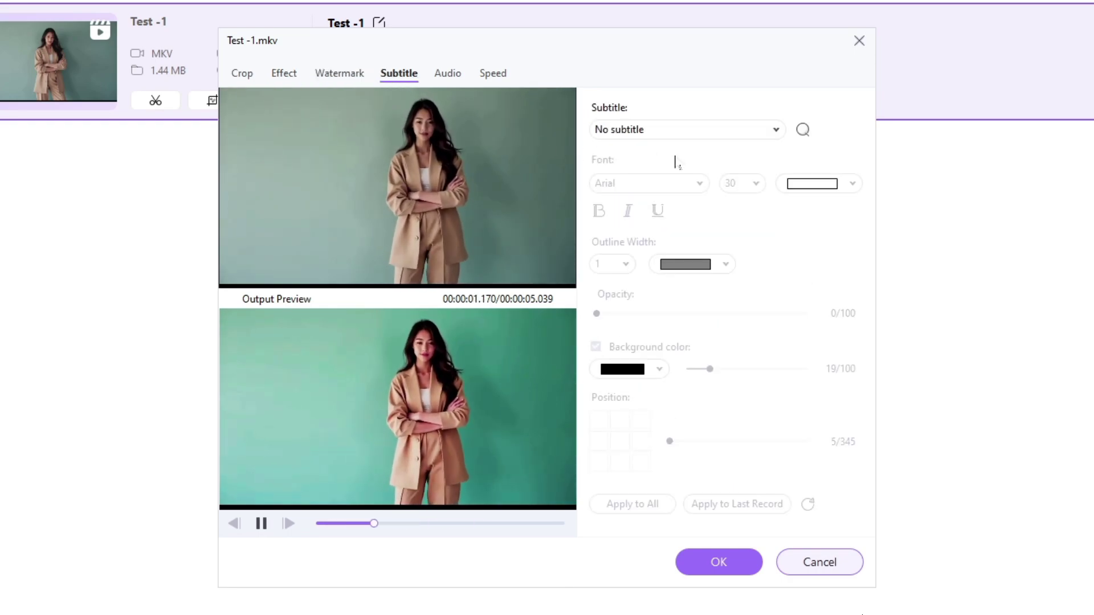
left_click(450, 77)
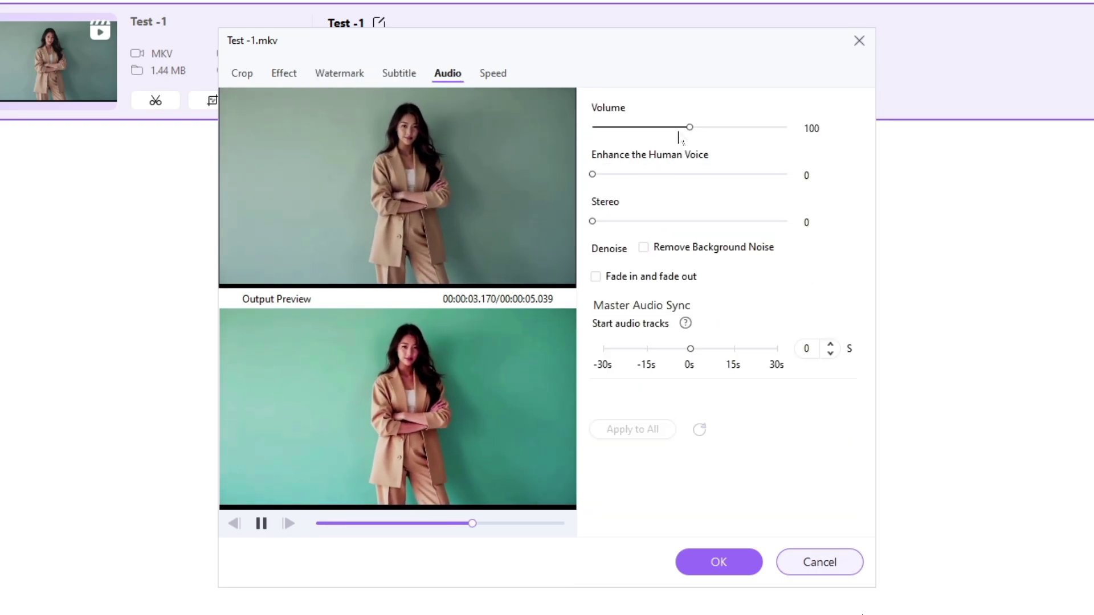
left_click(492, 76)
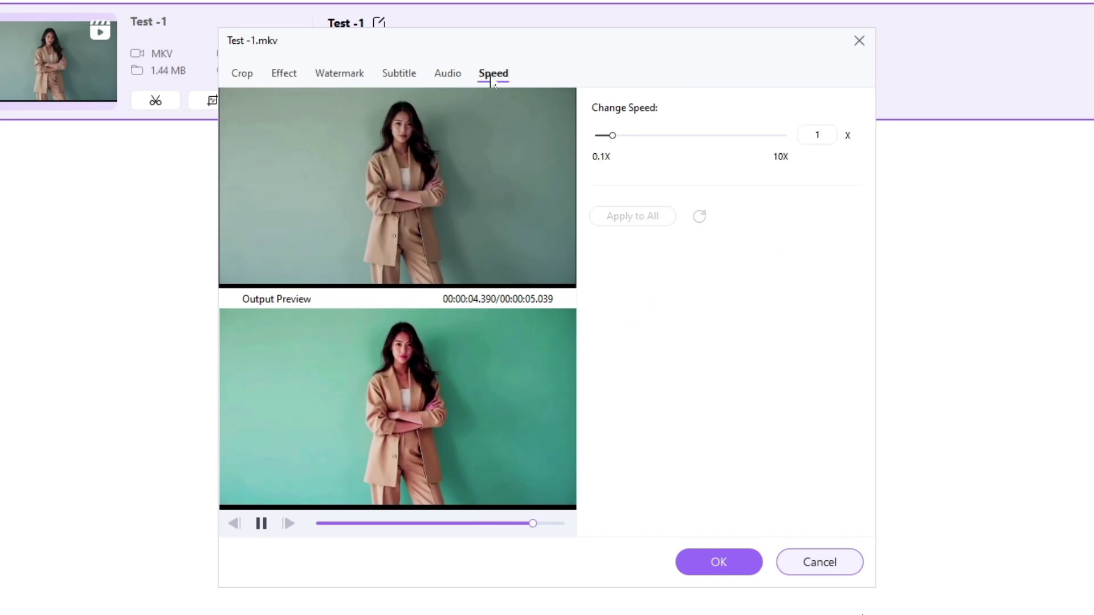
mouse_move(613, 137)
left_mouse_down()
mouse_move(774, 154)
mouse_move(612, 145)
left_mouse_up()
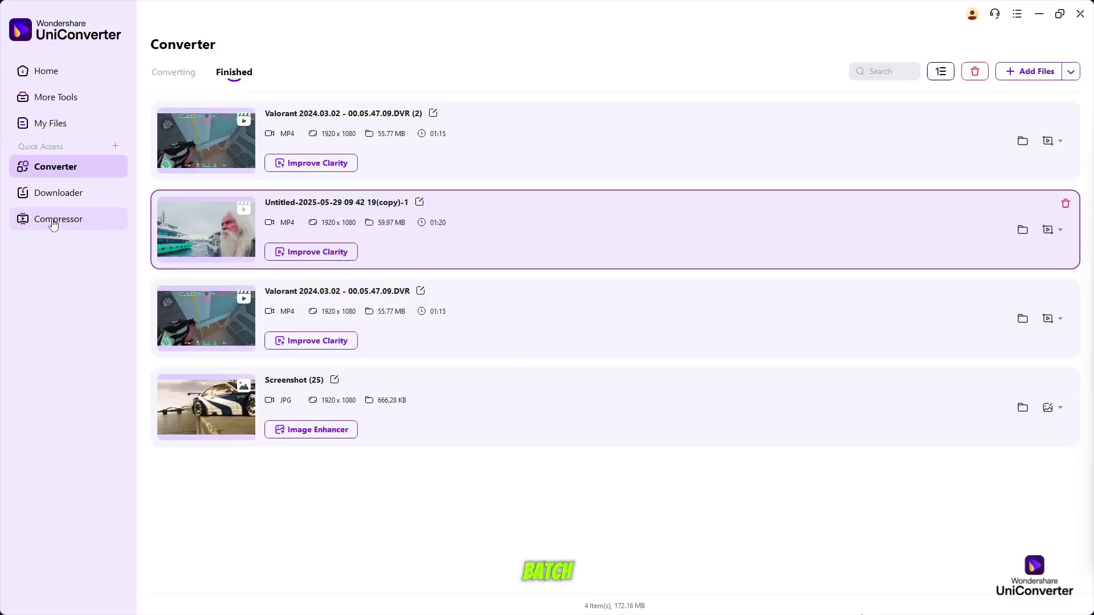
Step: Open the Compressor and add the 383.59 MB 3840 x 2160 Untitled video
left_click(73, 221)
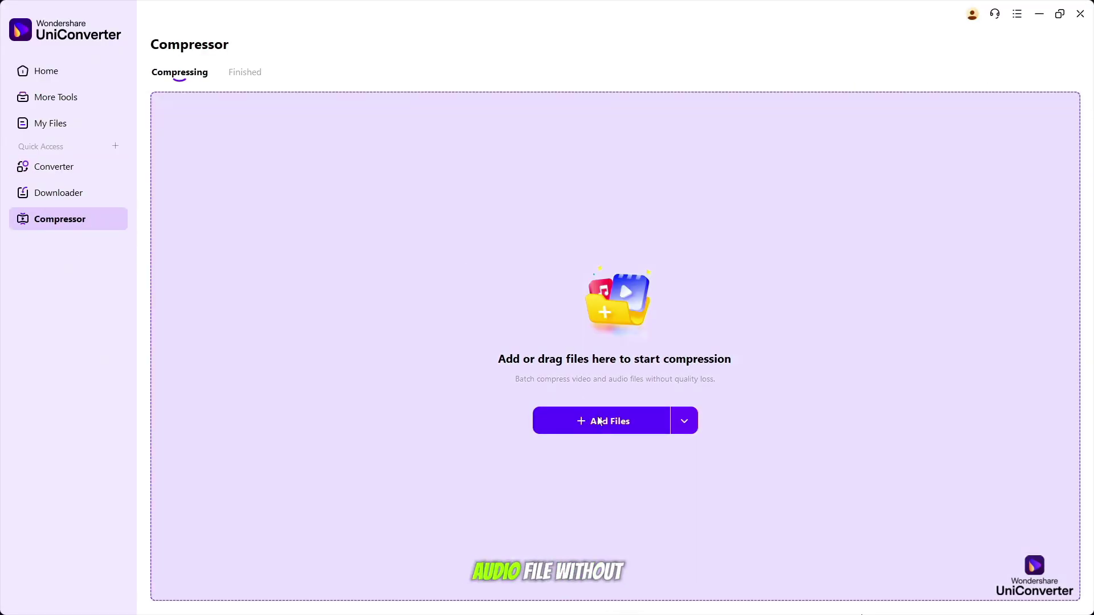
left_click(600, 422)
left_click(450, 286)
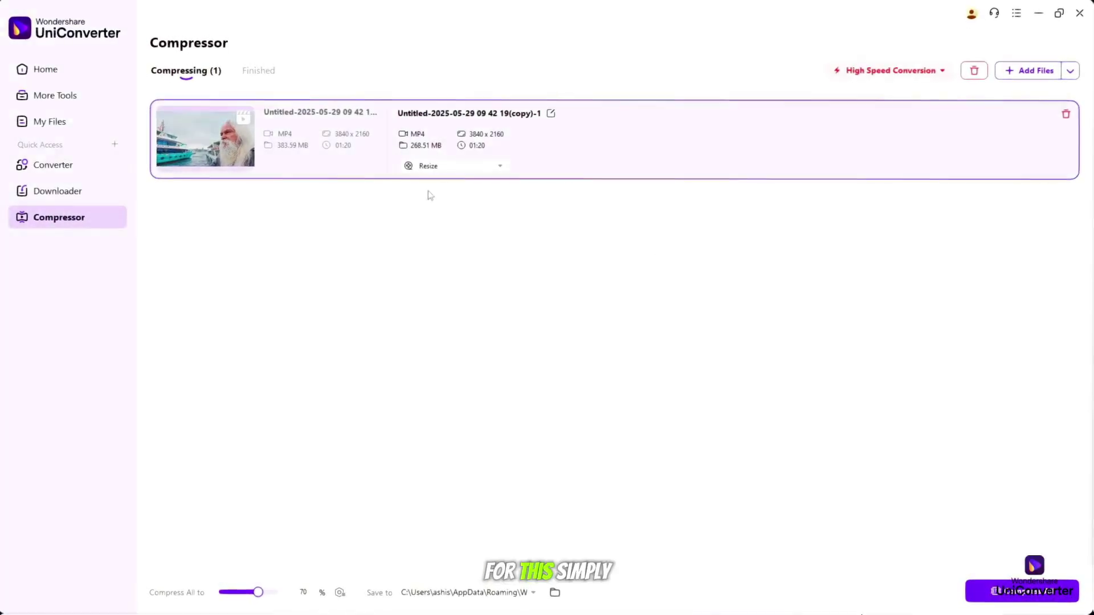
Step: Try Basic Compression on the 4K video at a 30% target, keeping MP4 output
left_click(491, 169)
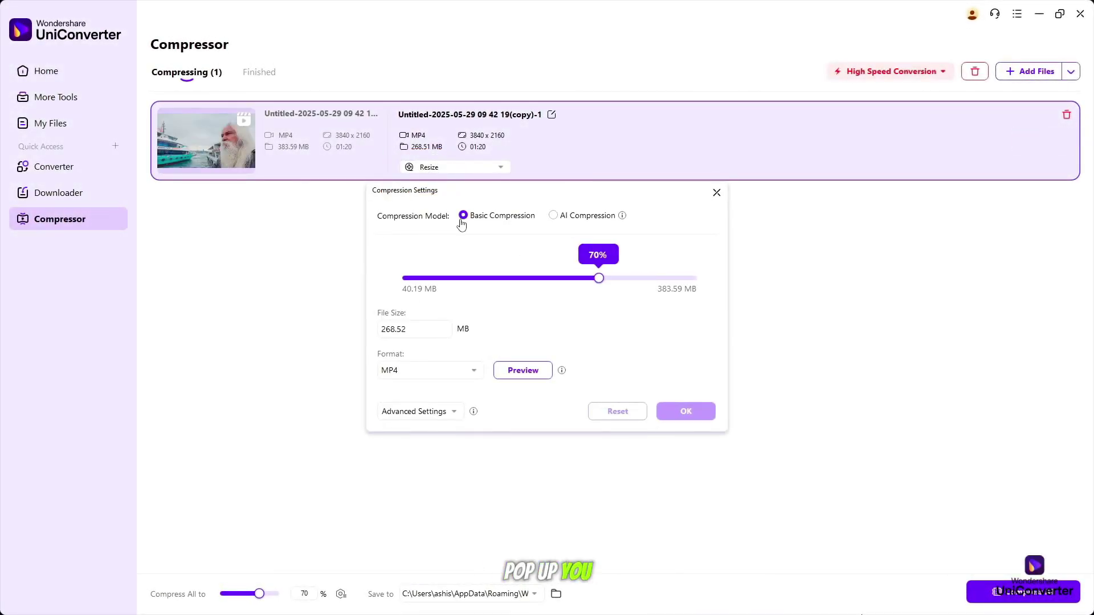
left_click(567, 224)
left_click(508, 220)
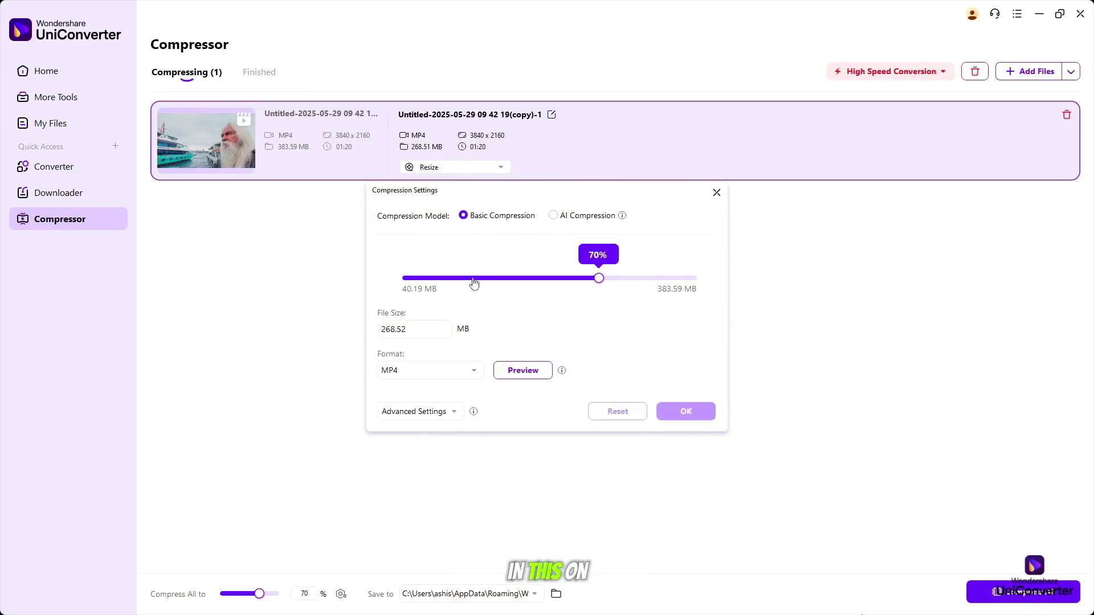
mouse_move(599, 279)
left_mouse_down()
mouse_move(449, 285)
mouse_move(619, 281)
left_mouse_up()
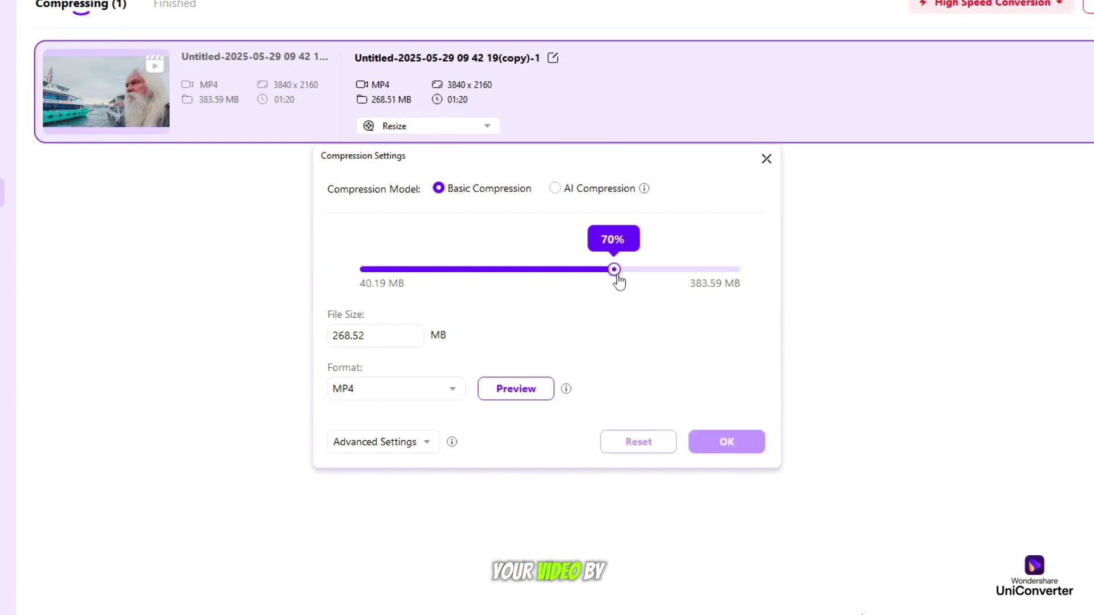
left_click(435, 399)
scroll(412, 440, "down", 1)
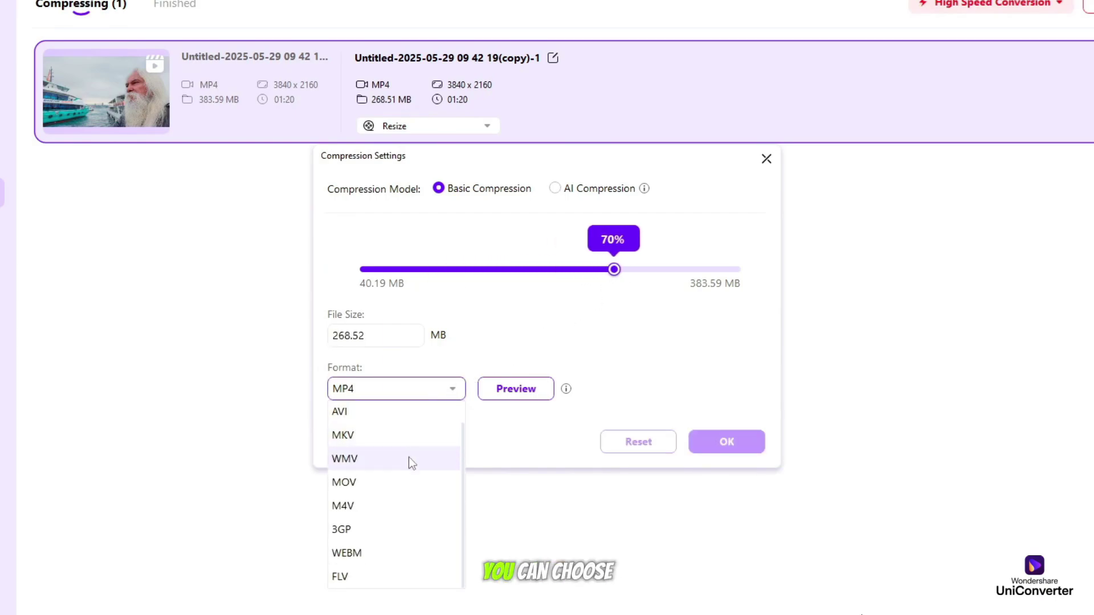
scroll(392, 556, "up", 1)
left_click(513, 408)
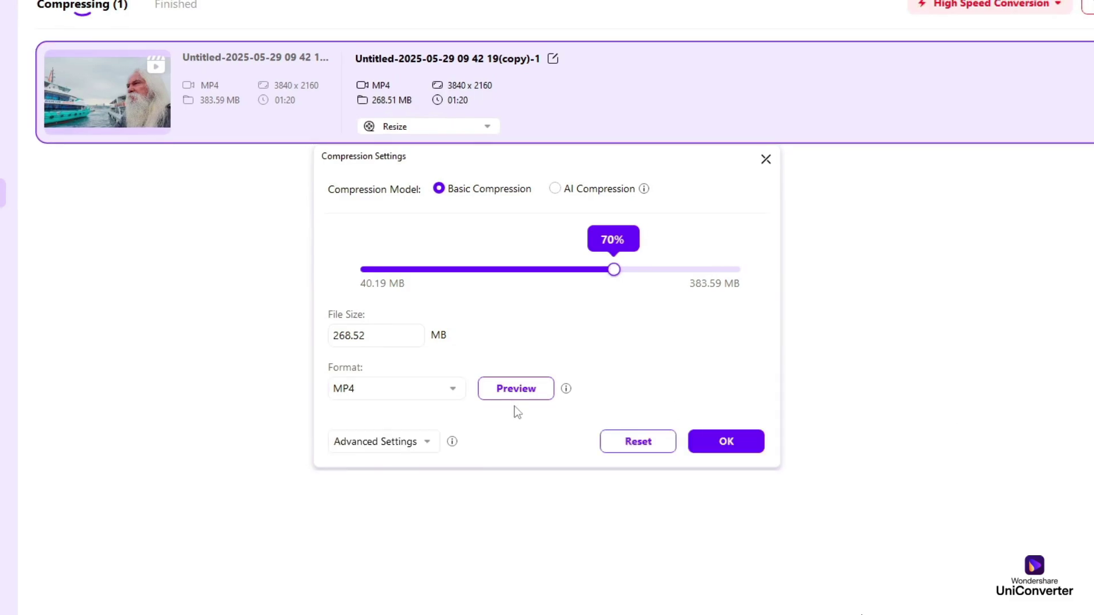
Step: Review Advanced Settings keeping the MPEG-4 encoder, then switch to AI Compression and adjust its quality
left_click(382, 443)
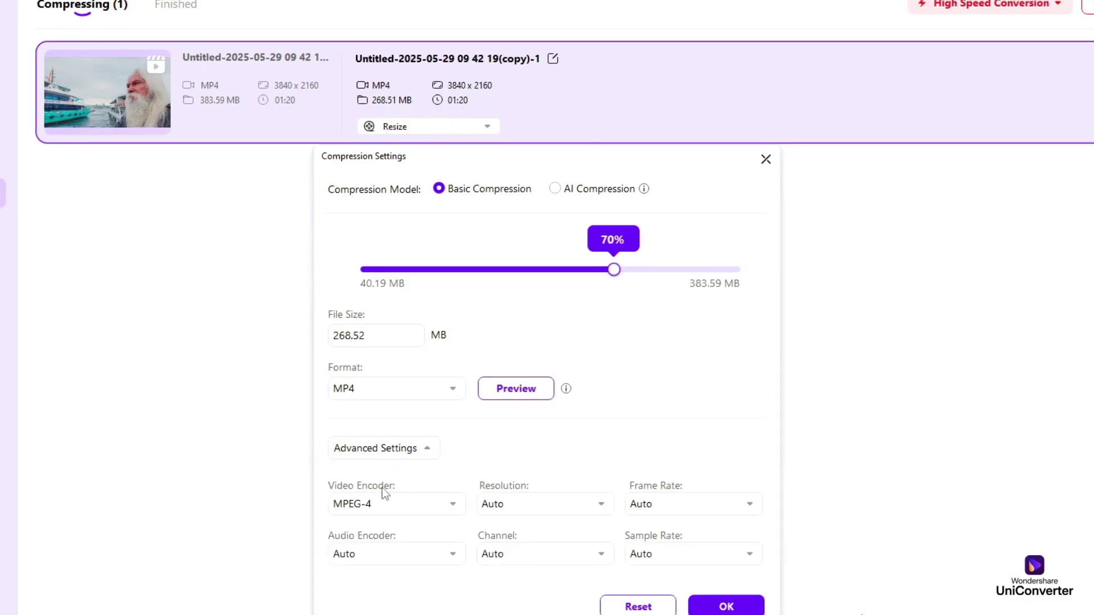
left_click(450, 509)
left_click(447, 514)
left_click(693, 504)
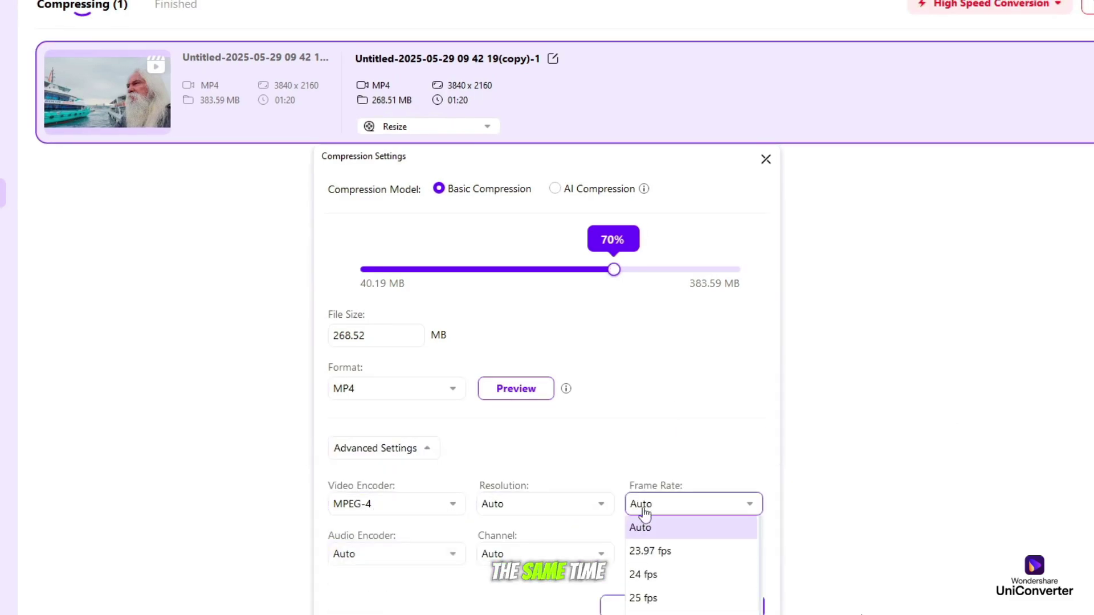
scroll(661, 556, "down", 1)
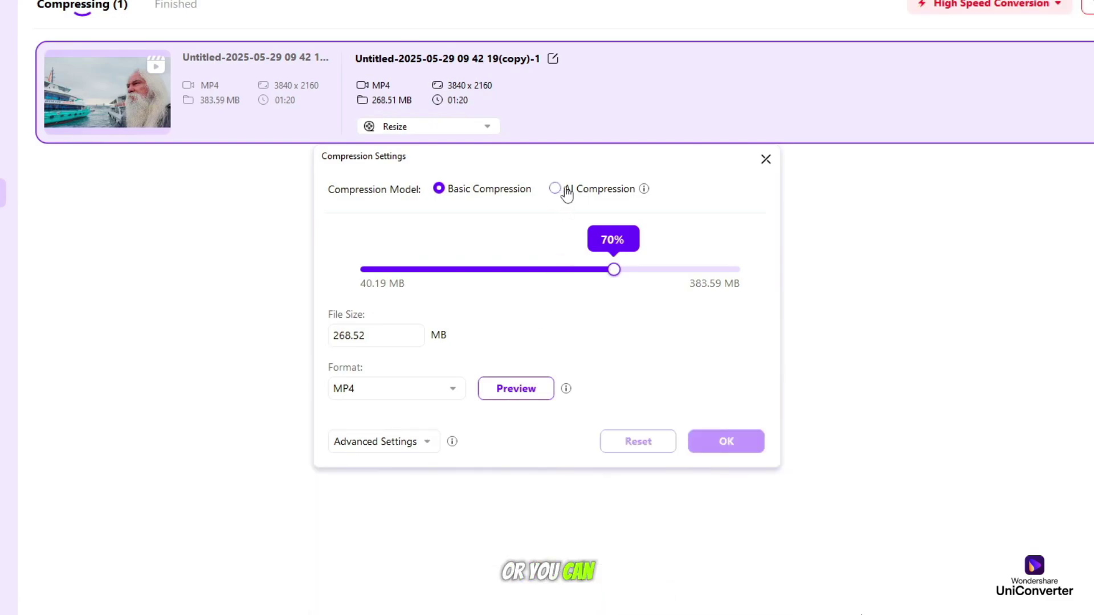
left_click(567, 192)
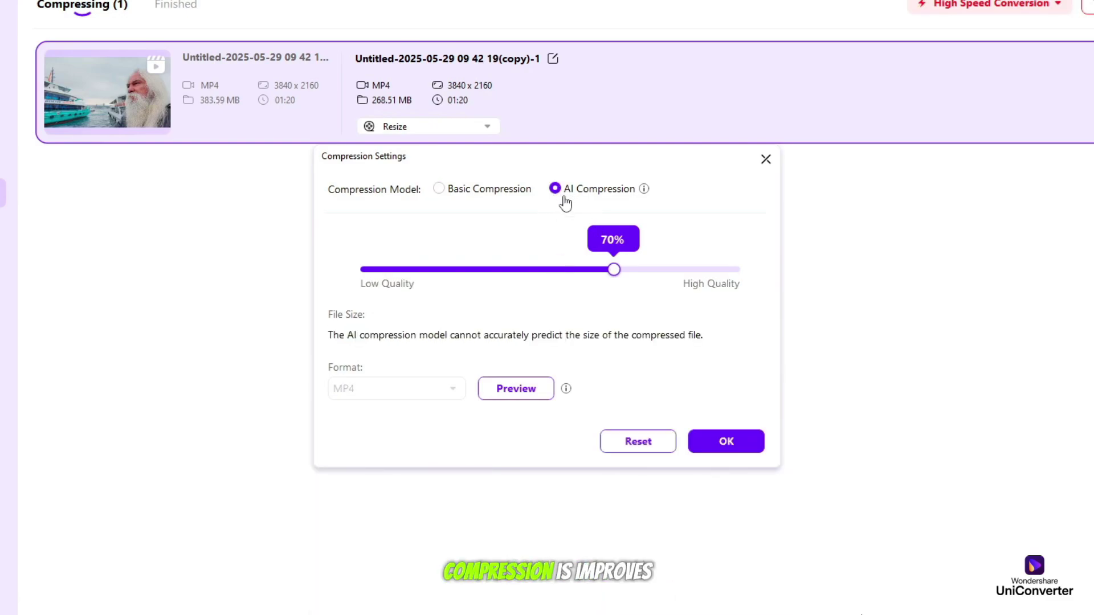
mouse_move(613, 271)
left_mouse_down()
mouse_move(379, 291)
mouse_move(669, 286)
mouse_move(574, 289)
mouse_move(614, 279)
left_mouse_up()
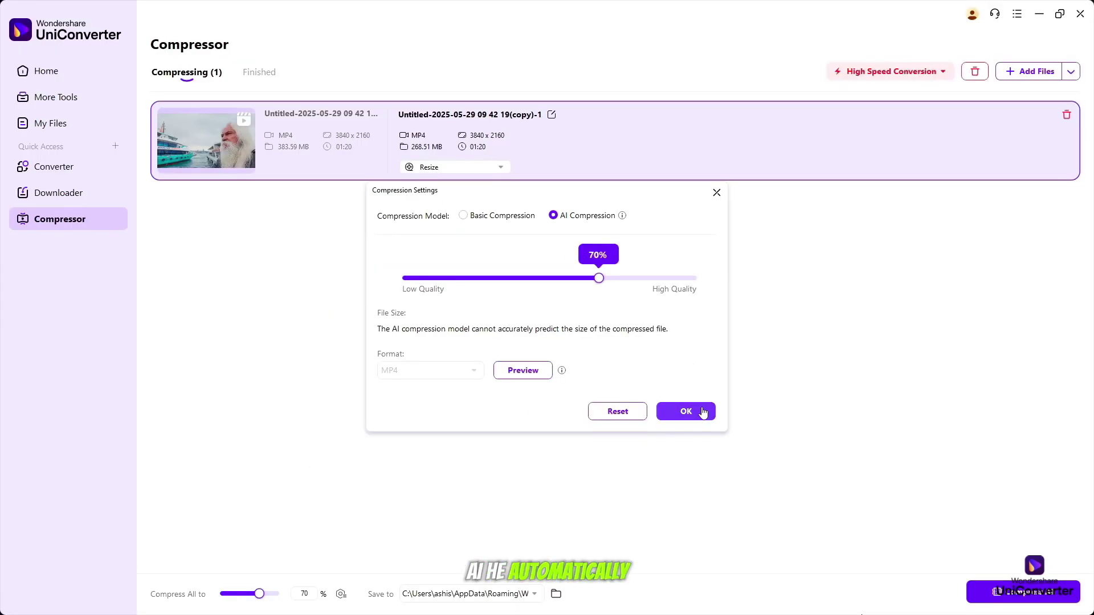
Step: Confirm the AI compression settings and compress the 4K clip from 383.59 MB to 47.20 MB
left_click(702, 412)
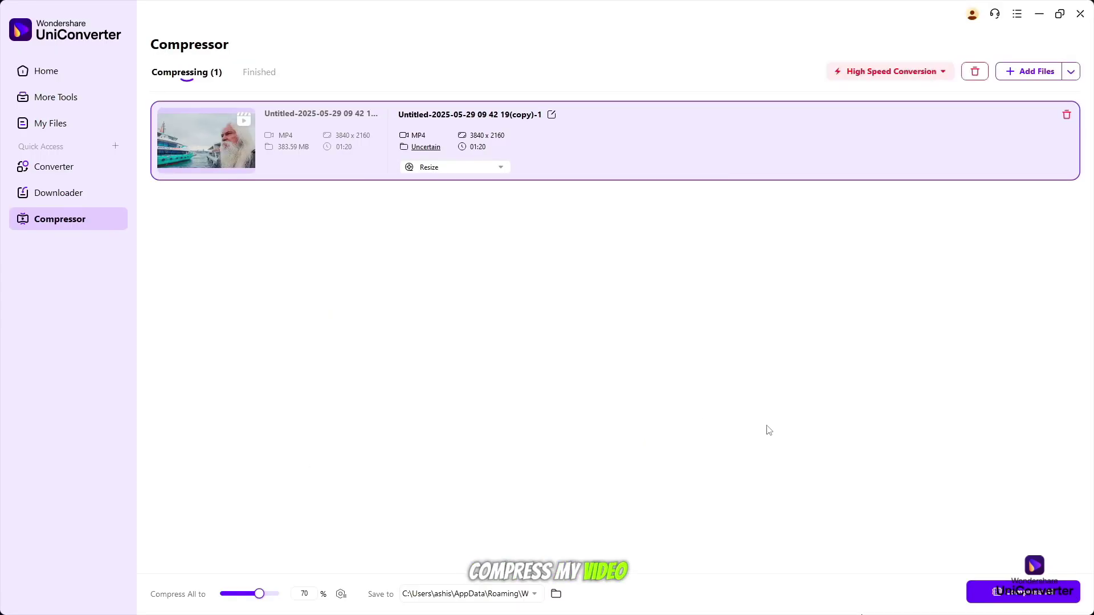
left_click(1027, 598)
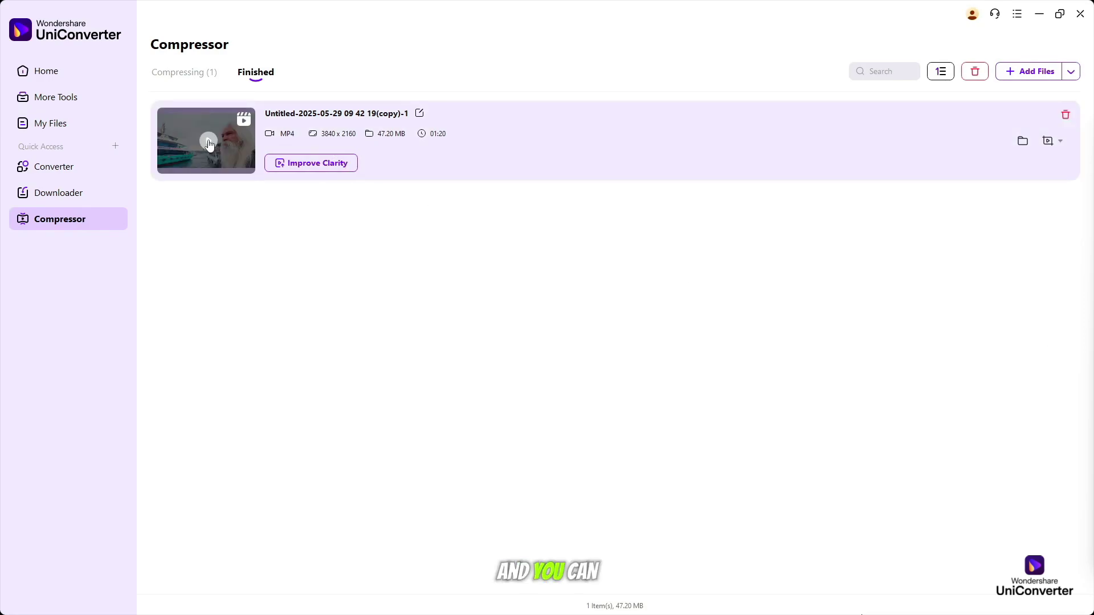
Step: Play the compressed 01:20 4K clip in the Player window
left_click(209, 142)
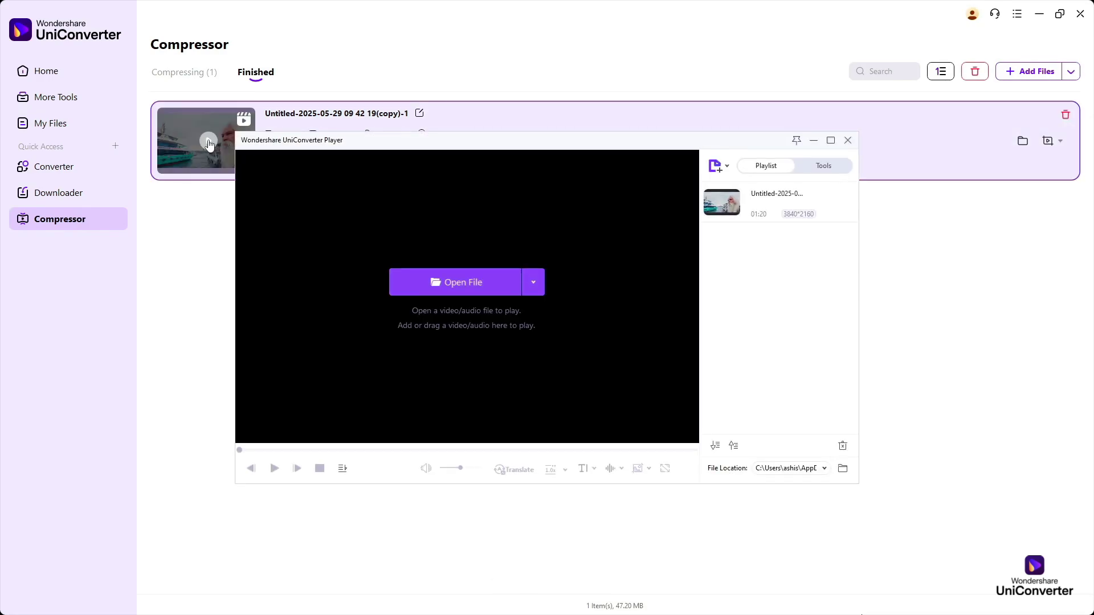